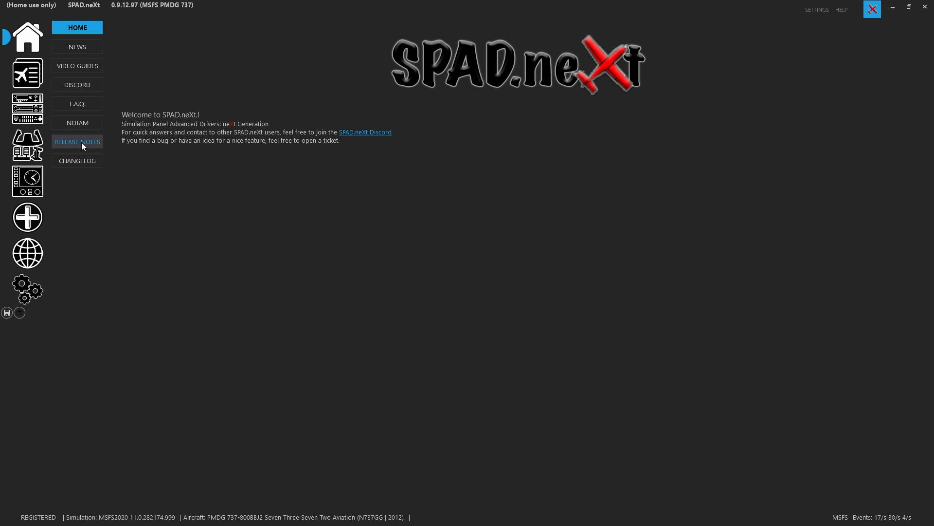
Step: Open the online snippets for the left thrust lever of the TCA Q-Eng 1&2 throttle
{"action": "left_click", "coordinate": [27, 180]}
{"action": "left_click", "coordinate": [34, 151]}
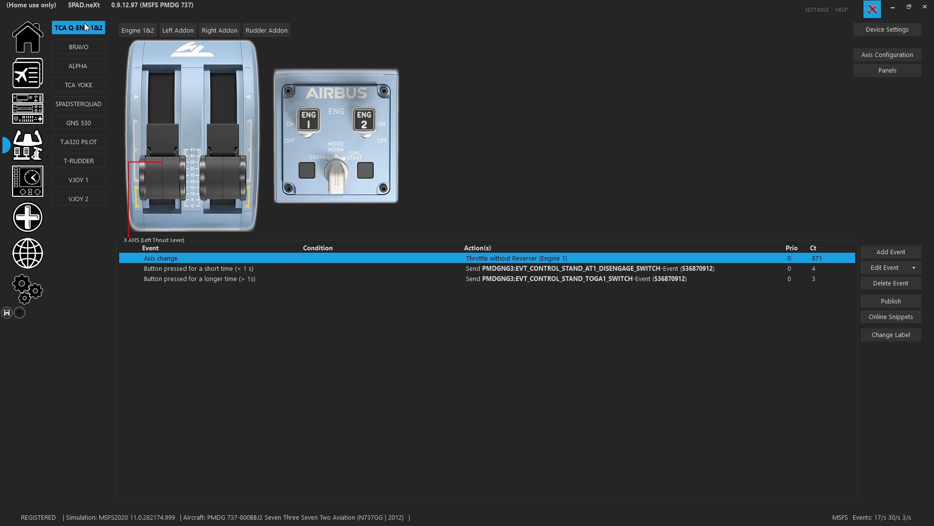
{"action": "left_click", "coordinate": [171, 156]}
{"action": "left_click", "coordinate": [171, 157]}
{"action": "left_click", "coordinate": [900, 320]}
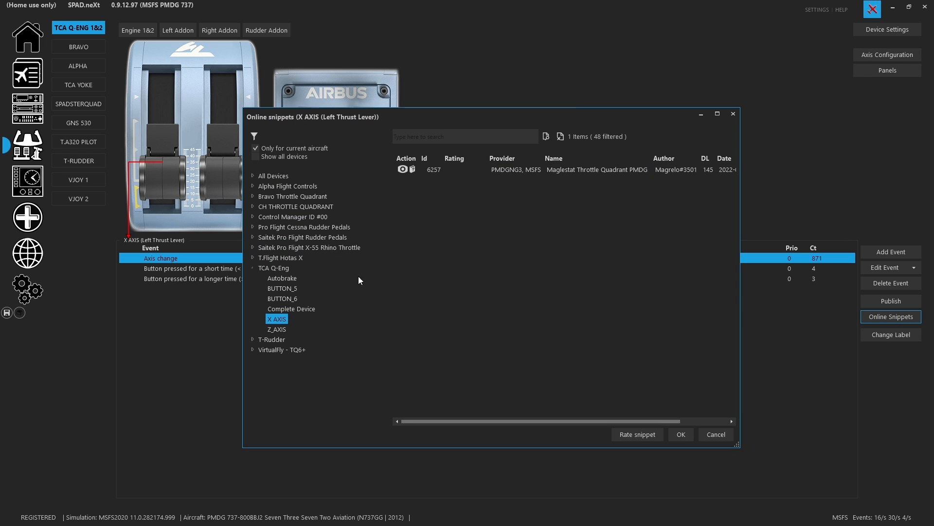
Step: Narrow the online snippets to Complete Device under TCA Q-Eng, search by the author's name, and widen the snippet window
{"action": "left_click", "coordinate": [279, 269]}
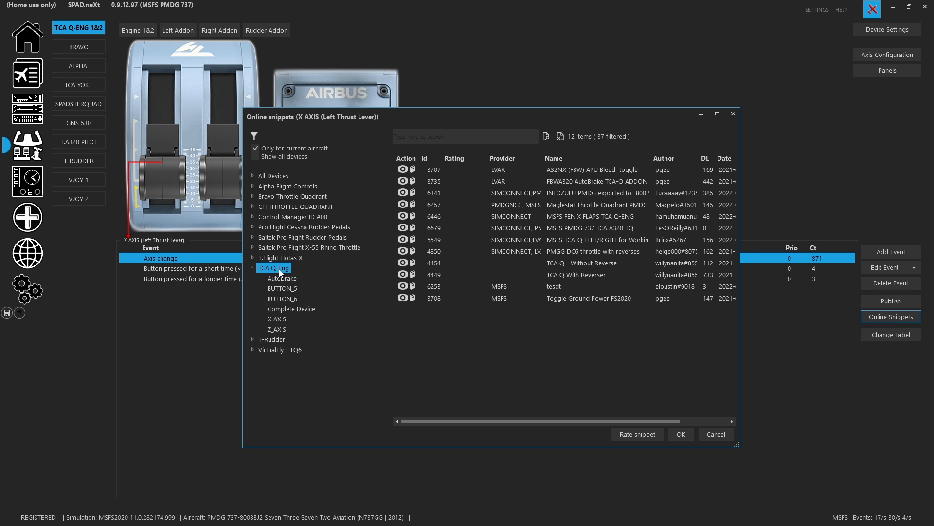
{"action": "left_click", "coordinate": [288, 310]}
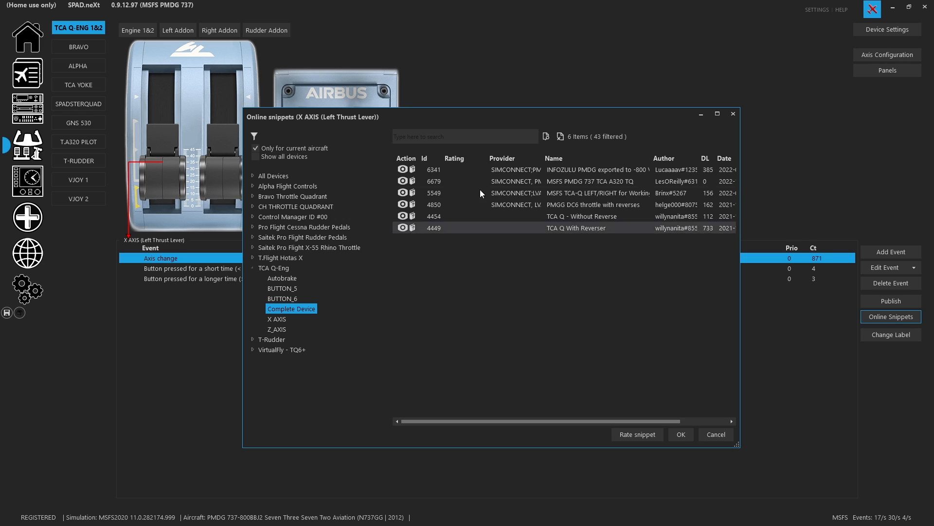
{"action": "left_click", "coordinate": [450, 135]}
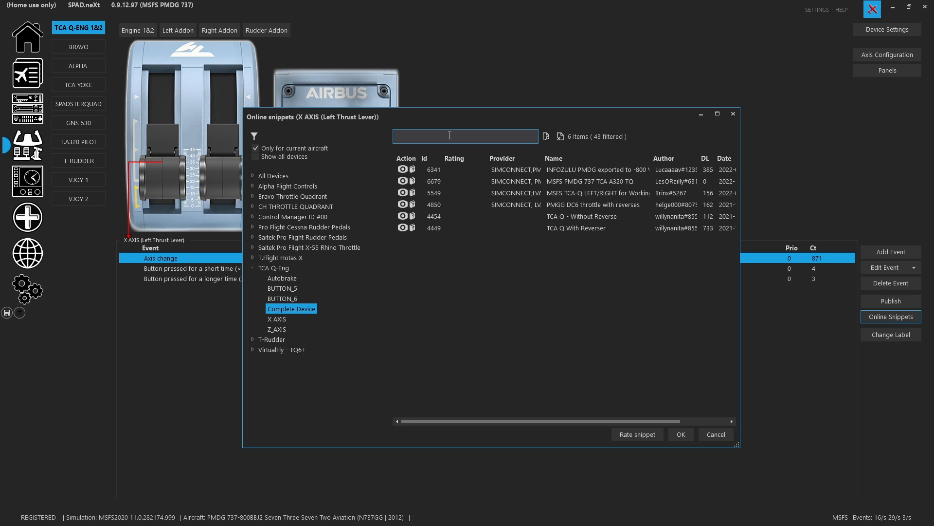
{"action": "type", "text": "lesoreill"}
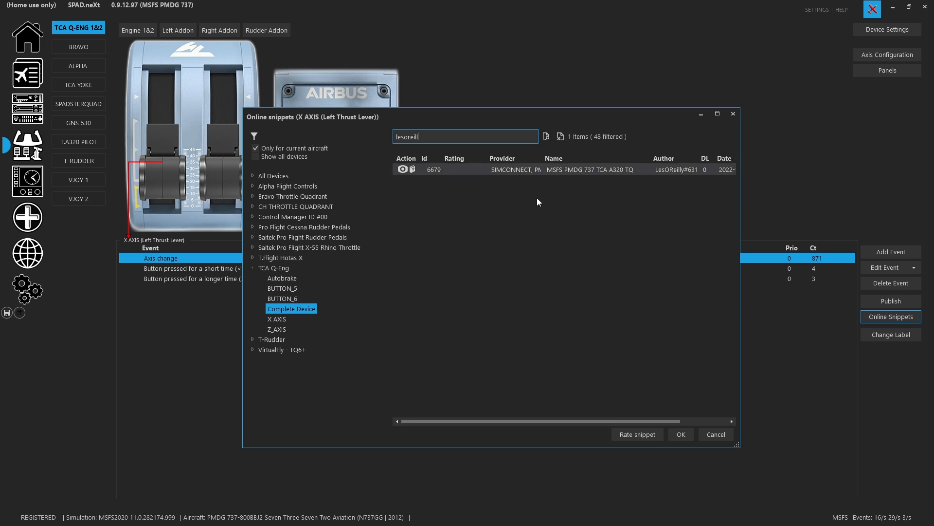
{"action": "left_click_drag", "start_coordinate": [738, 269], "coordinate": [844, 269]}
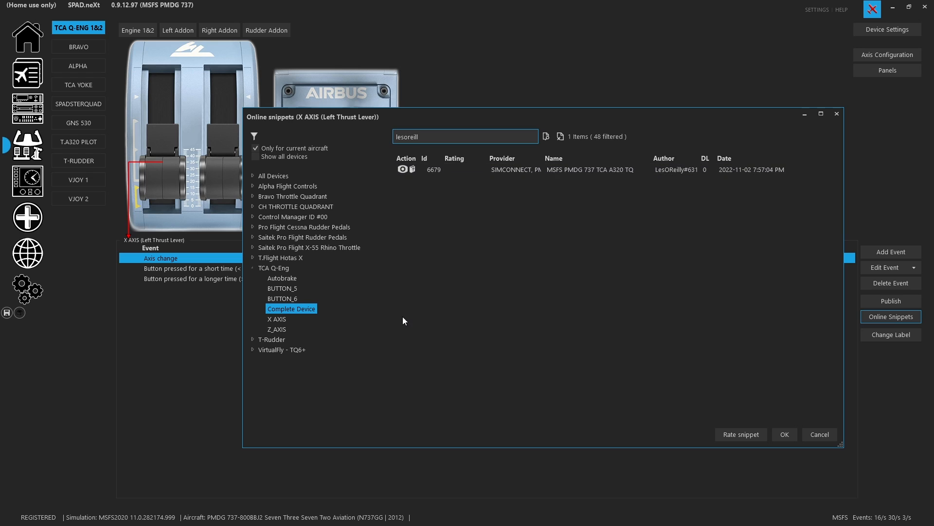
Step: Compare the snippets with and without the current-aircraft filter, and try to load MSFS PMDG 737 TCA A320 TQ
{"action": "left_click", "coordinate": [279, 148]}
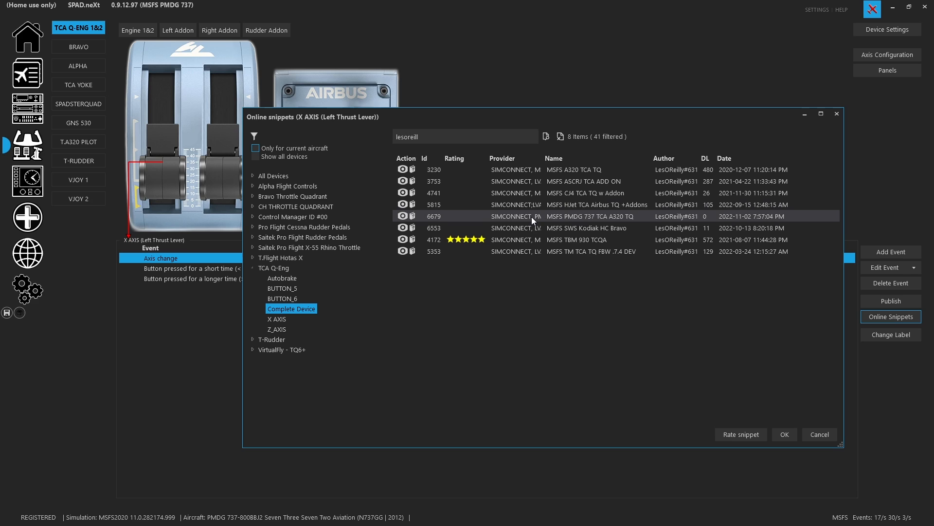
{"action": "left_click", "coordinate": [302, 148]}
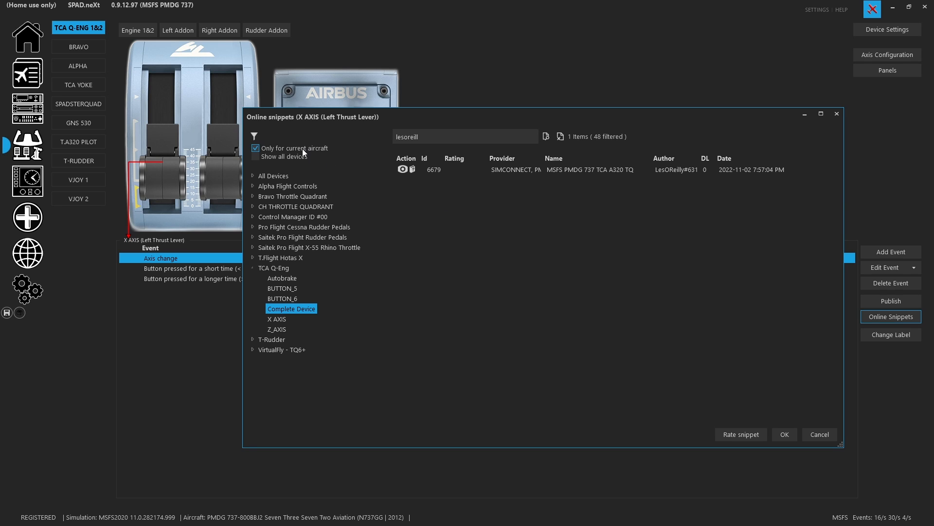
{"action": "double_click", "coordinate": [573, 172]}
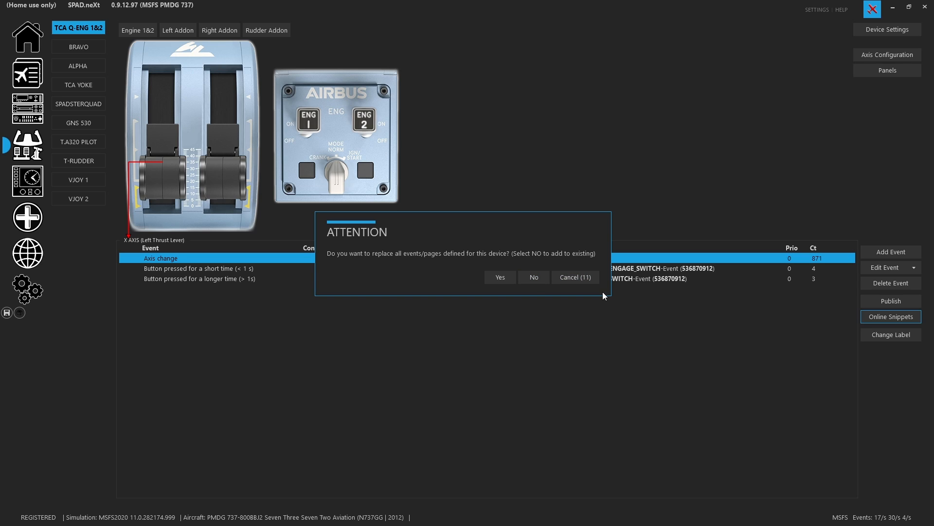
{"action": "left_click", "coordinate": [579, 282]}
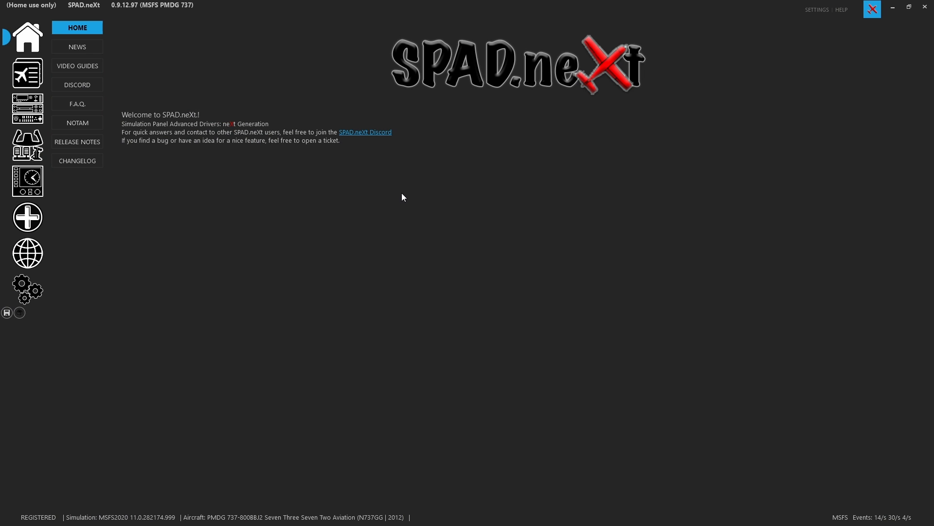
Step: View the list of supported joystick and HID devices in the application's device settings
{"action": "left_click", "coordinate": [34, 154]}
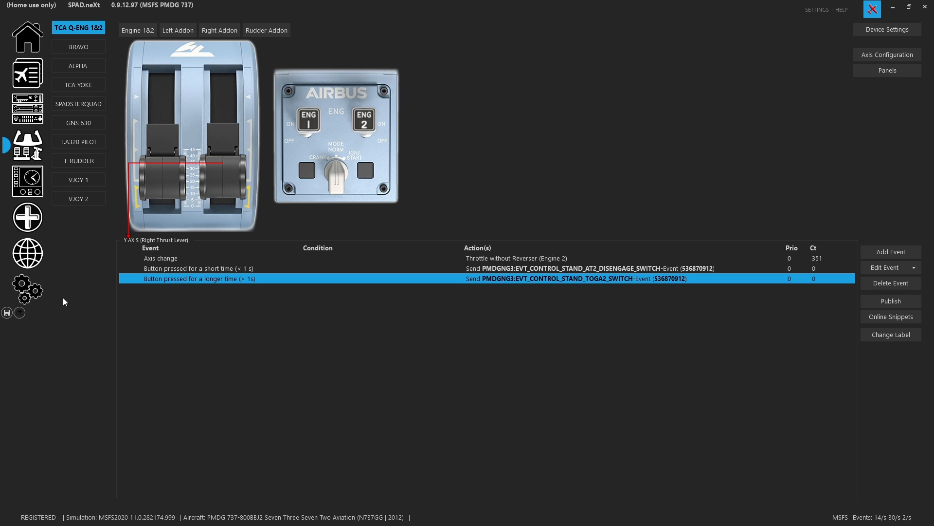
{"action": "left_click", "coordinate": [29, 298]}
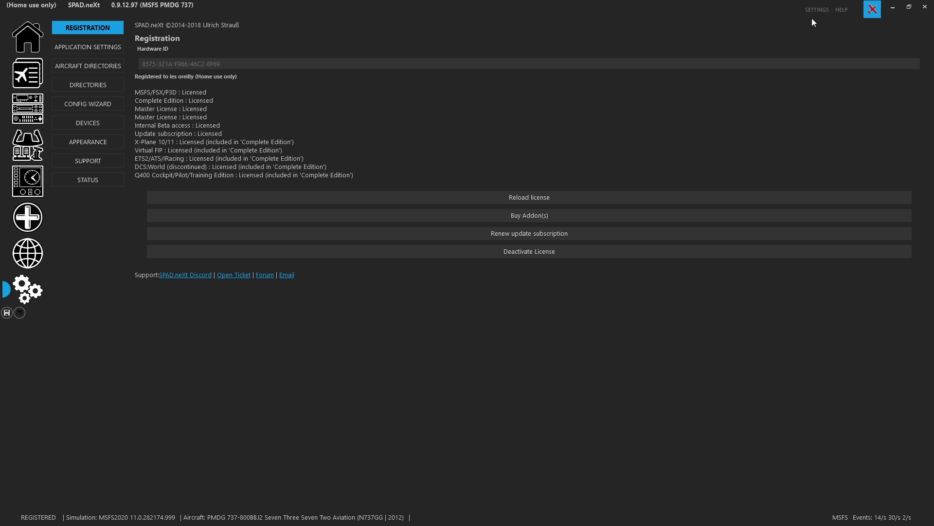
{"action": "left_click", "coordinate": [94, 124]}
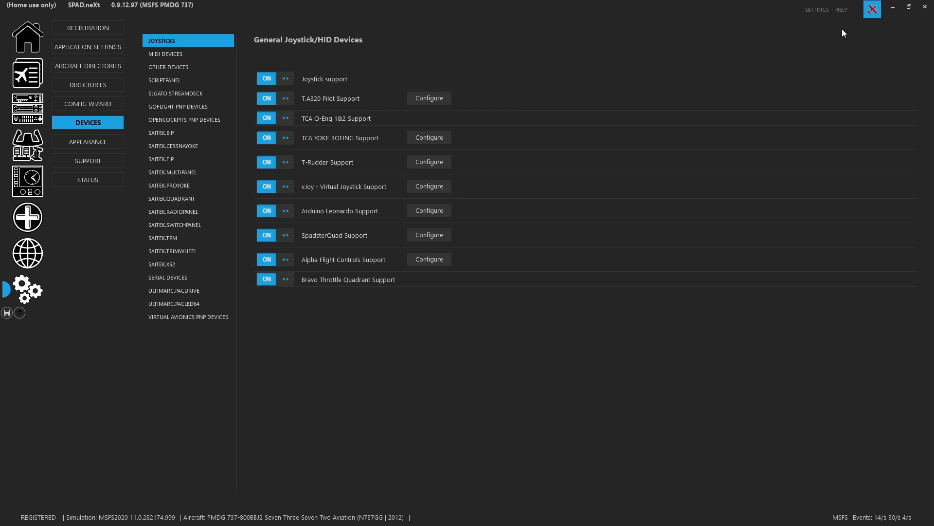
Step: Examine the TCA Q-Eng 1&2 device options and its rename dialog without changing the name
{"action": "left_click", "coordinate": [26, 142]}
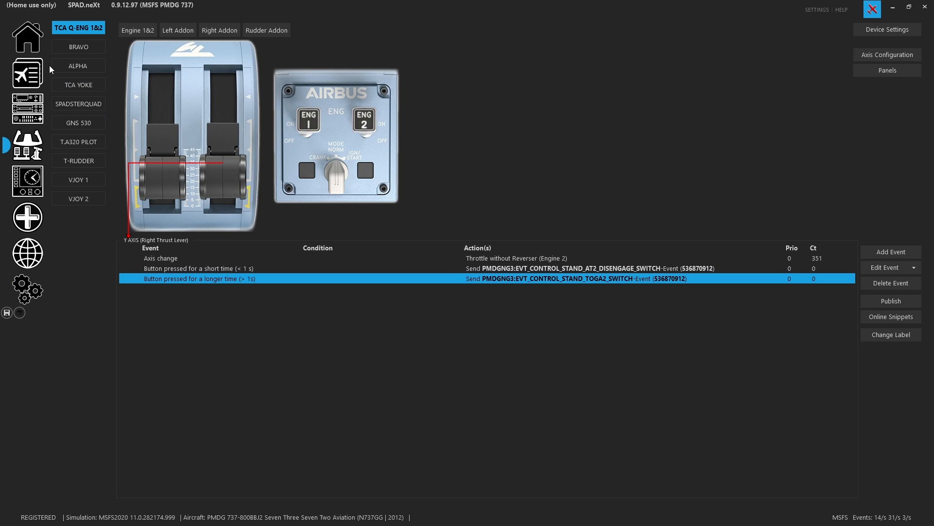
{"action": "left_click", "coordinate": [860, 29]}
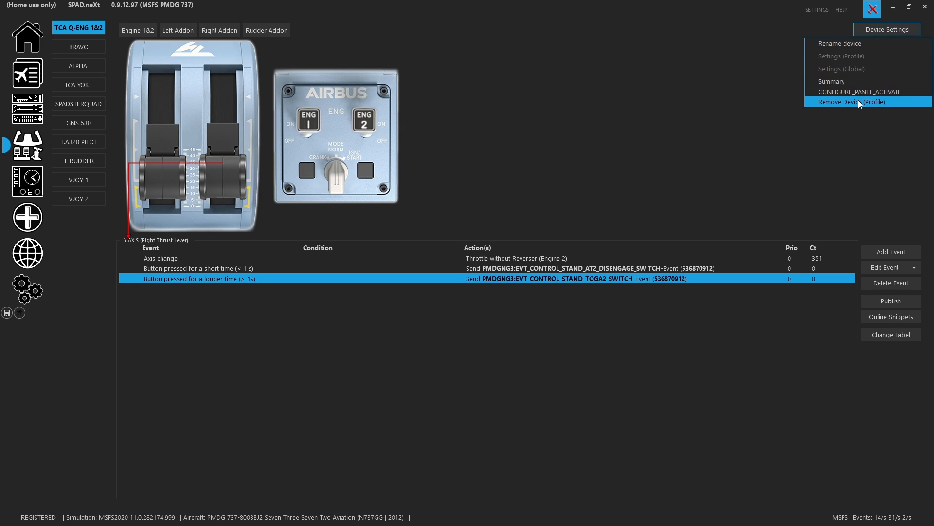
{"action": "left_click", "coordinate": [848, 44]}
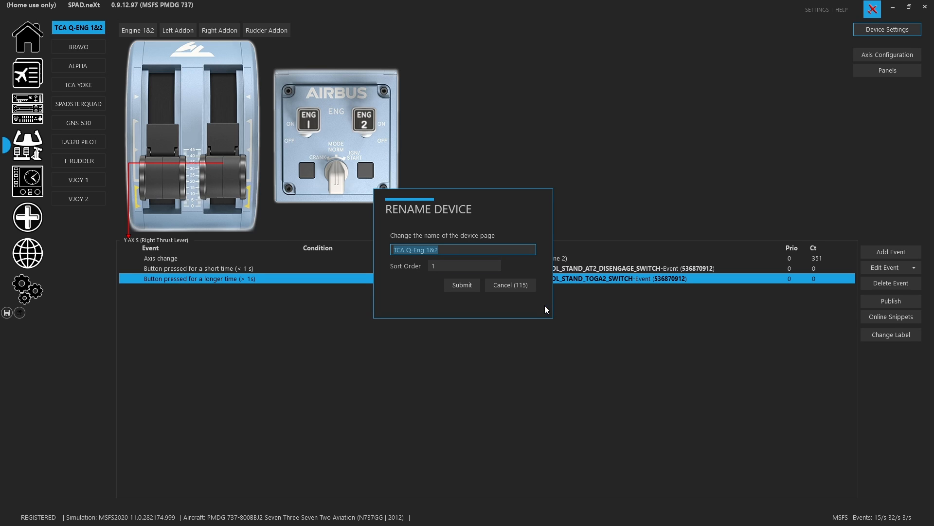
{"action": "left_click", "coordinate": [524, 287]}
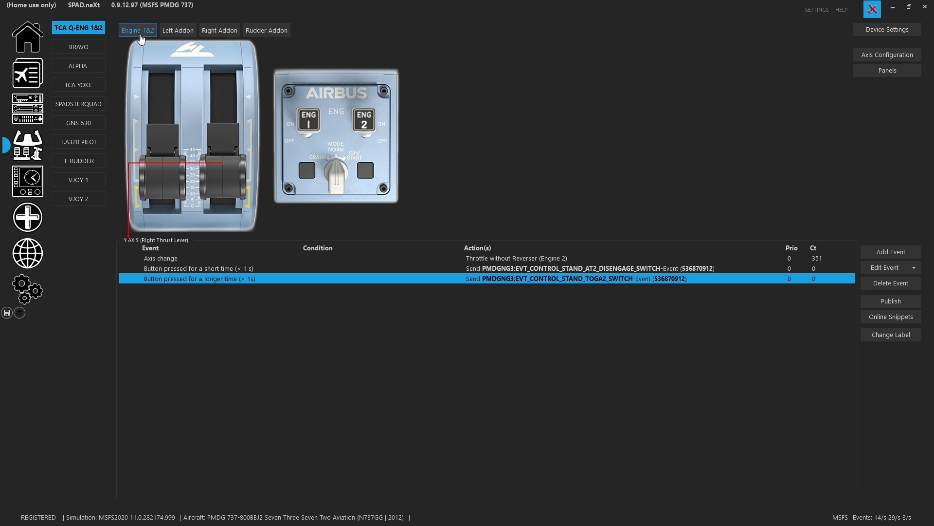
Step: Look through the throttle's Left Addon, Right Addon and Rudder Addon pages, and return to Engine 1&2
{"action": "left_click", "coordinate": [179, 31]}
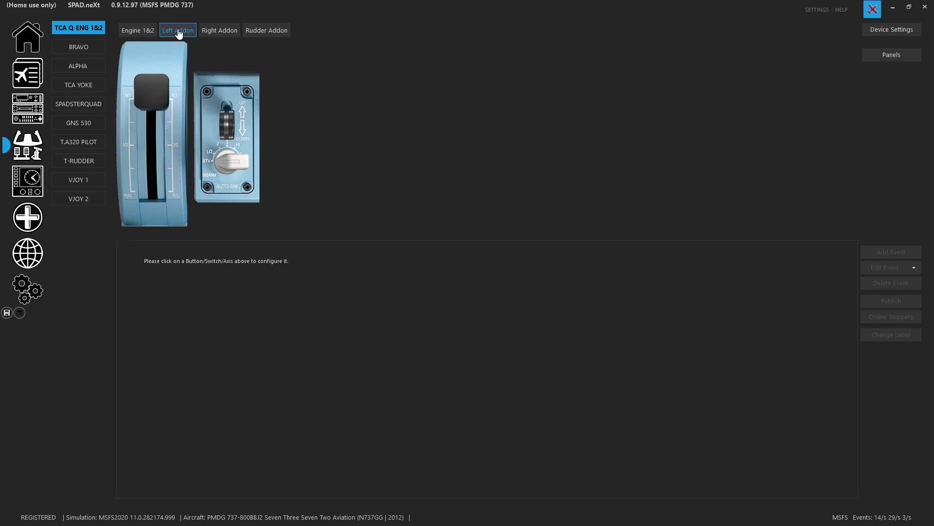
{"action": "left_click", "coordinate": [206, 36]}
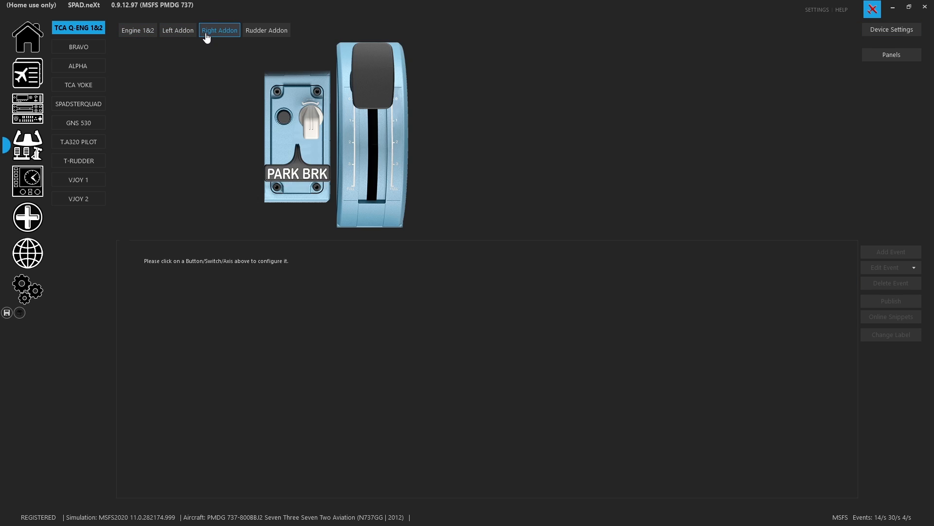
{"action": "left_click", "coordinate": [258, 38]}
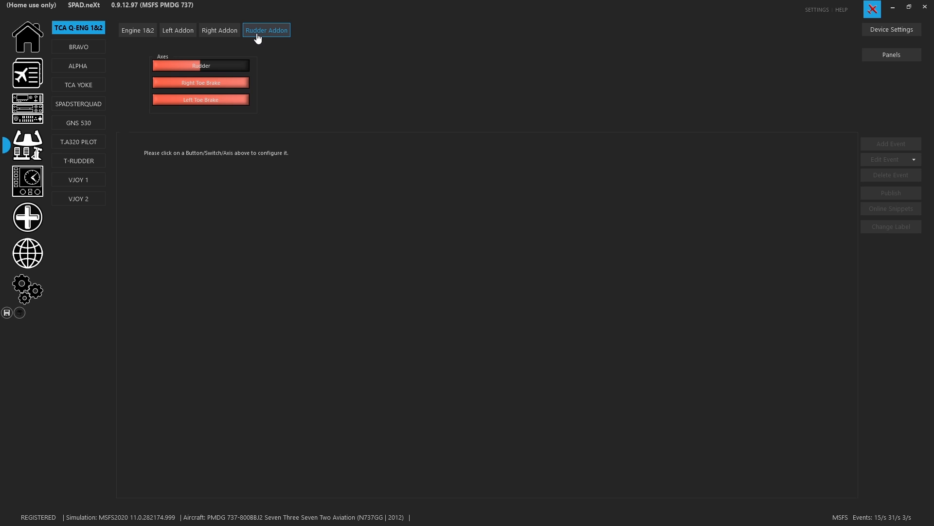
{"action": "left_click", "coordinate": [147, 34]}
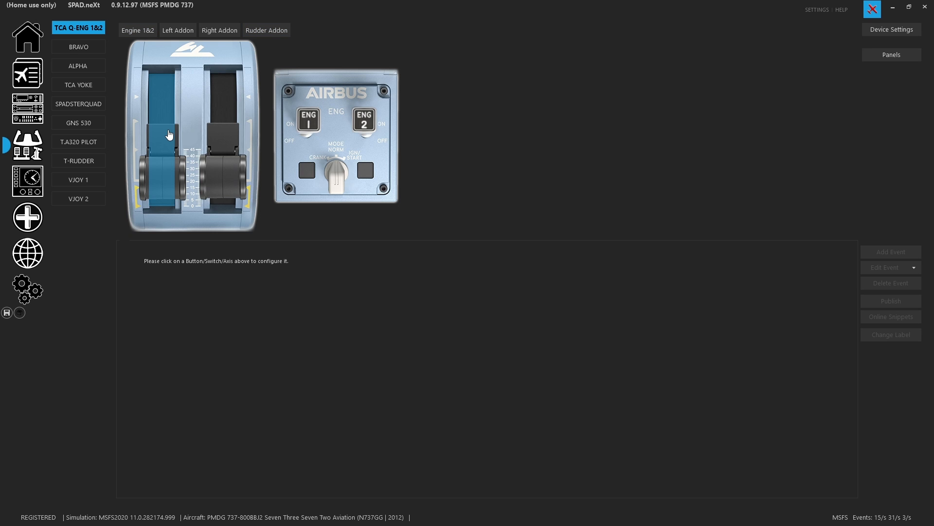
Step: Examine the left thrust lever's assigned events and the event types that can be added to it
{"action": "left_click", "coordinate": [169, 135]}
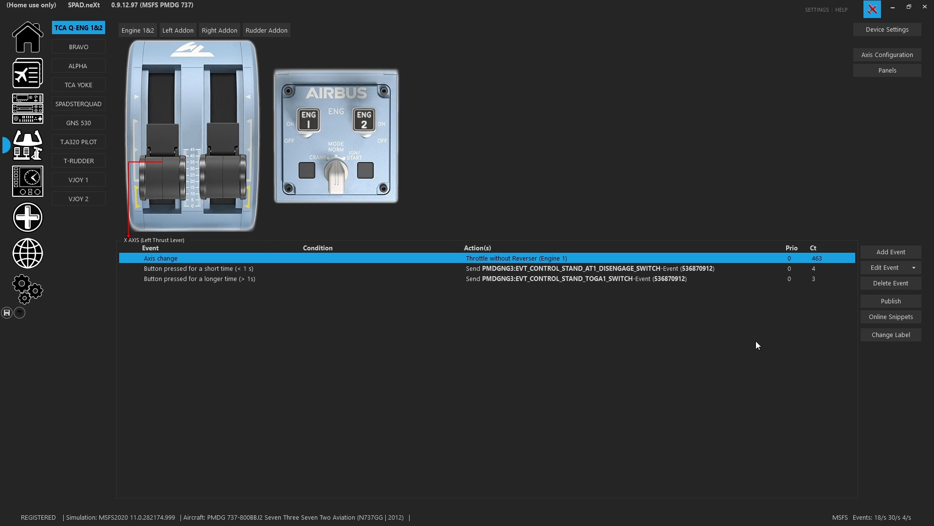
{"action": "left_click", "coordinate": [875, 253]}
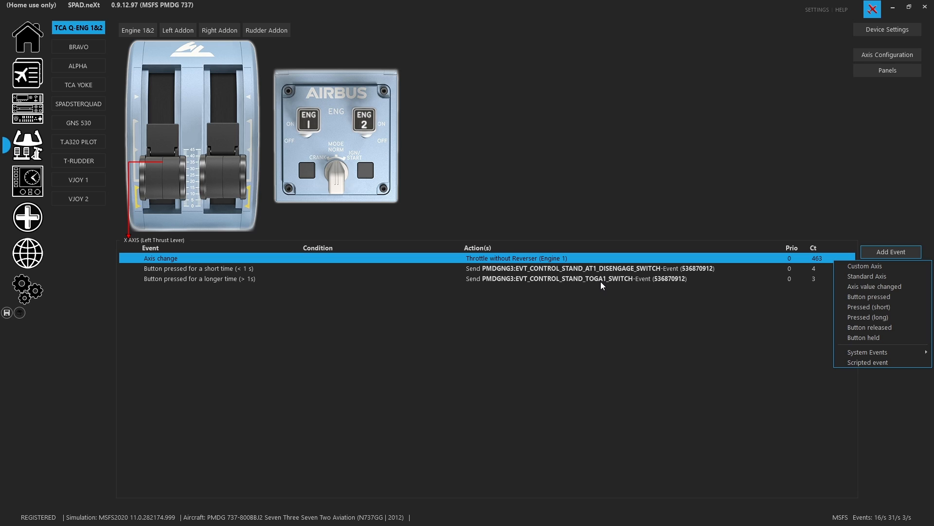
{"action": "left_click", "coordinate": [590, 311]}
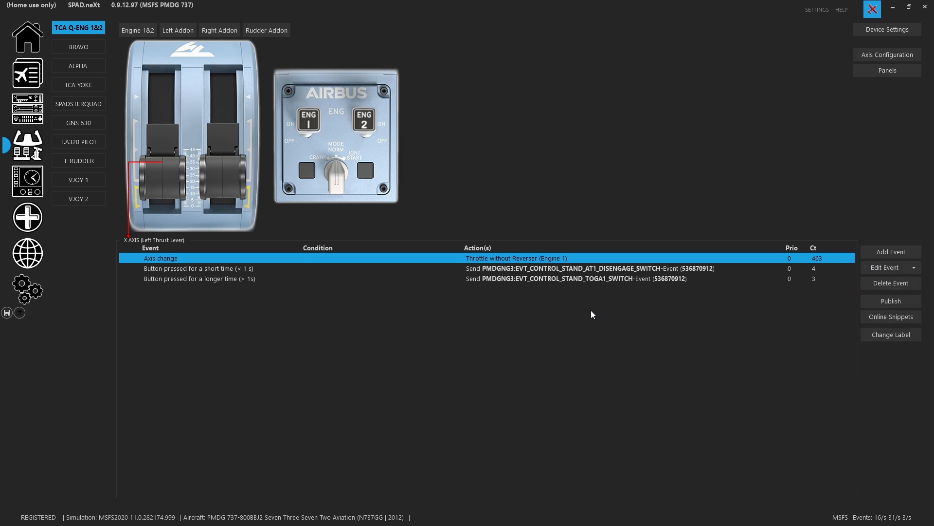
Step: Examine the left thrust lever's axis change configuration, its selectable axis actions, and the event editing options
{"action": "double_click", "coordinate": [494, 259]}
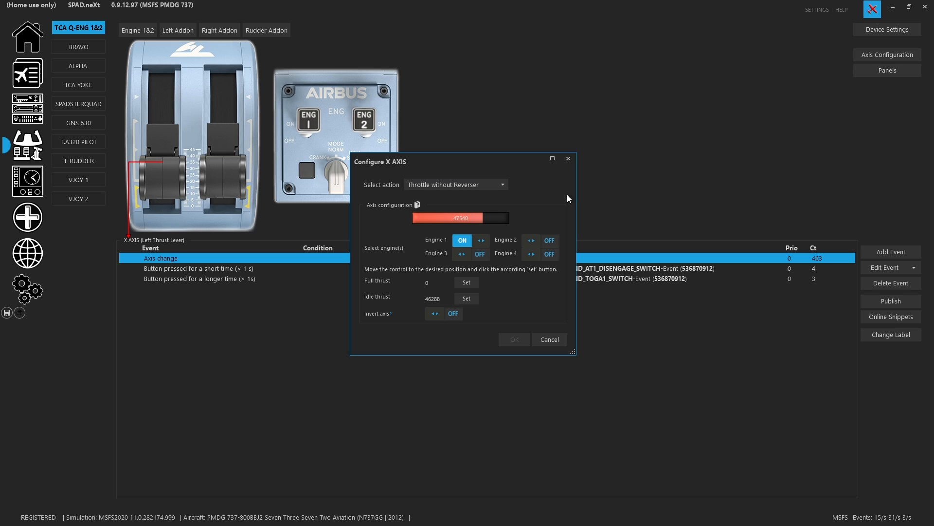
{"action": "left_click", "coordinate": [495, 185]}
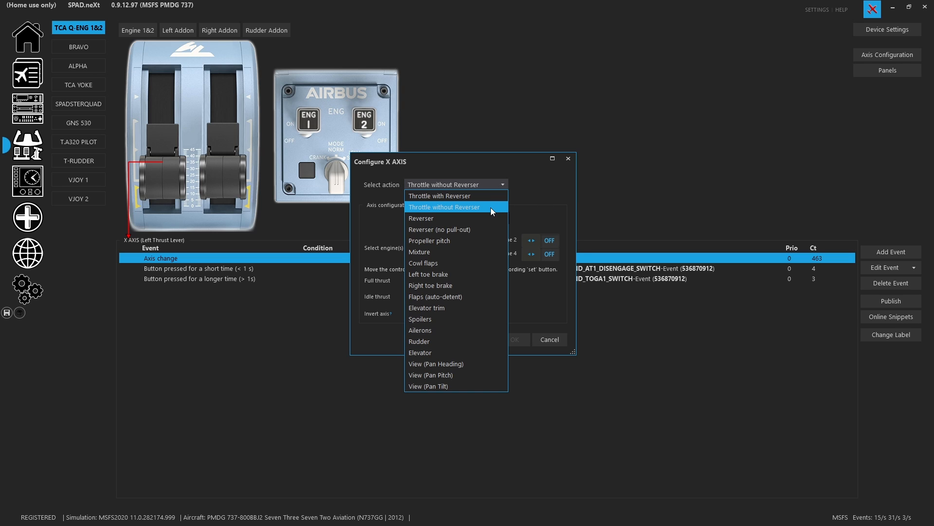
{"action": "left_click", "coordinate": [490, 207]}
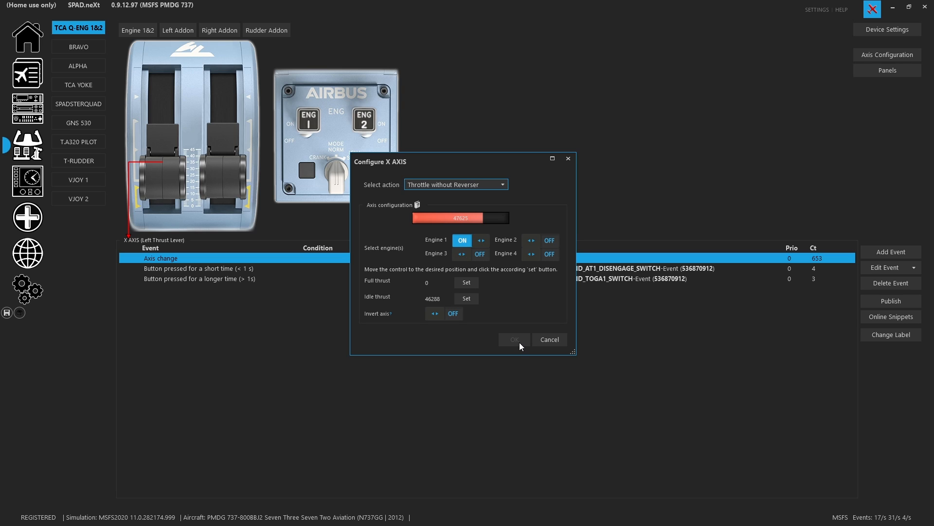
{"action": "left_click", "coordinate": [568, 158]}
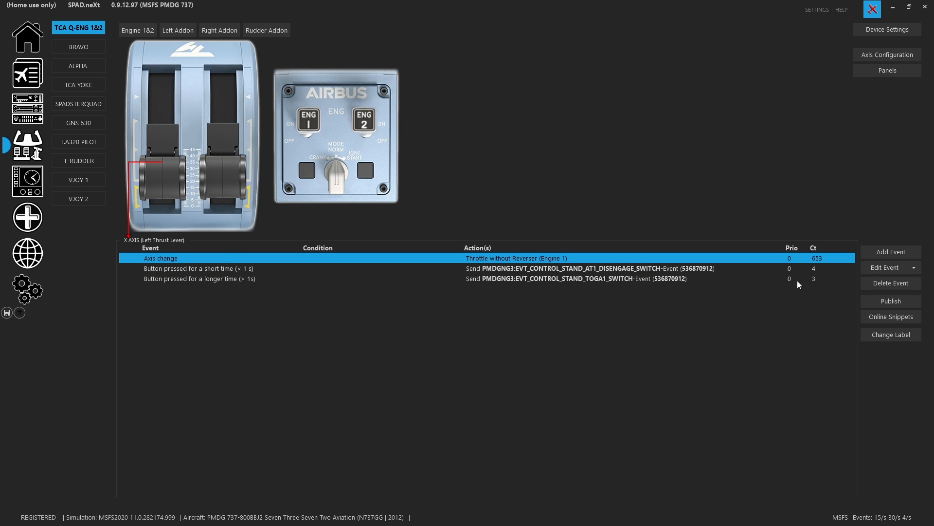
{"action": "left_click", "coordinate": [914, 268]}
{"action": "mouse_move", "coordinate": [889, 282]}
{"action": "left_click", "coordinate": [773, 291]}
Step: Examine the right thrust lever's axis change configuration for Engine 2 without changing it
{"action": "left_click", "coordinate": [220, 146]}
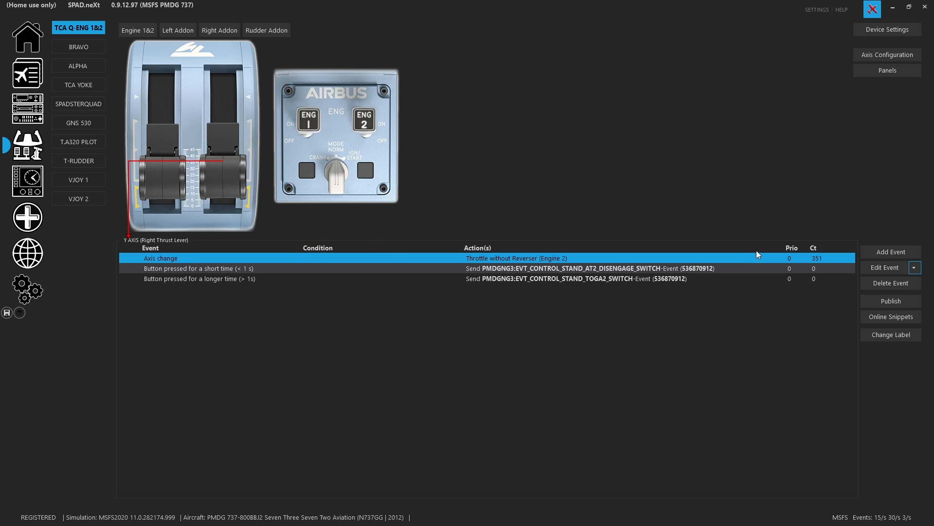
{"action": "double_click", "coordinate": [502, 258]}
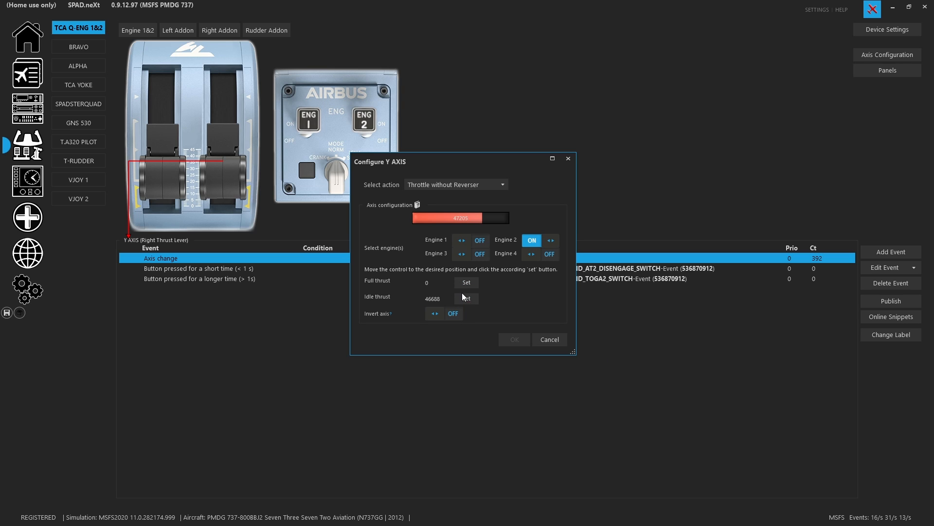
{"action": "left_click", "coordinate": [549, 339]}
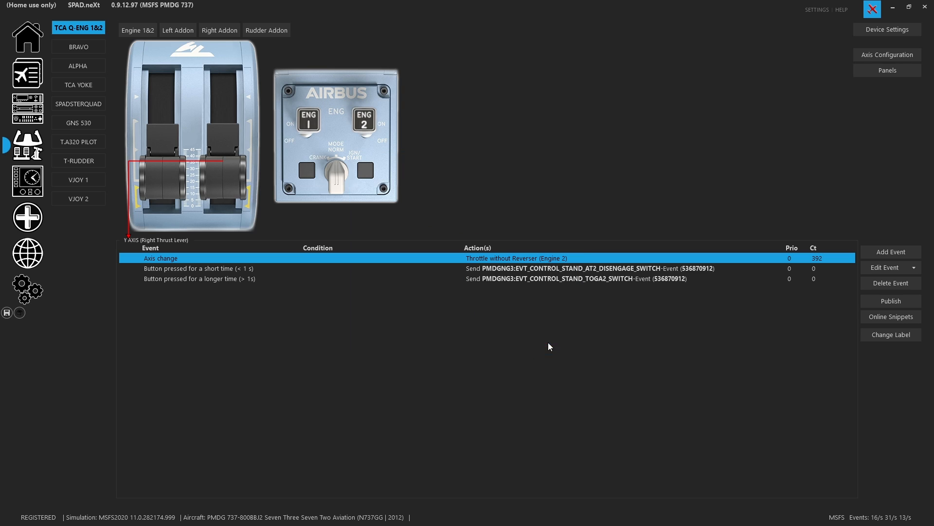
Step: Inspect the simulation event and parameter behind the right thrust lever's short-press action, leaving its settings as they are
{"action": "double_click", "coordinate": [589, 268]}
{"action": "left_click", "coordinate": [530, 266]}
{"action": "double_click", "coordinate": [507, 267]}
{"action": "left_click", "coordinate": [507, 203]}
{"action": "scroll", "coordinate": [542, 292], "scroll_direction": "down", "scroll_amount": 1}
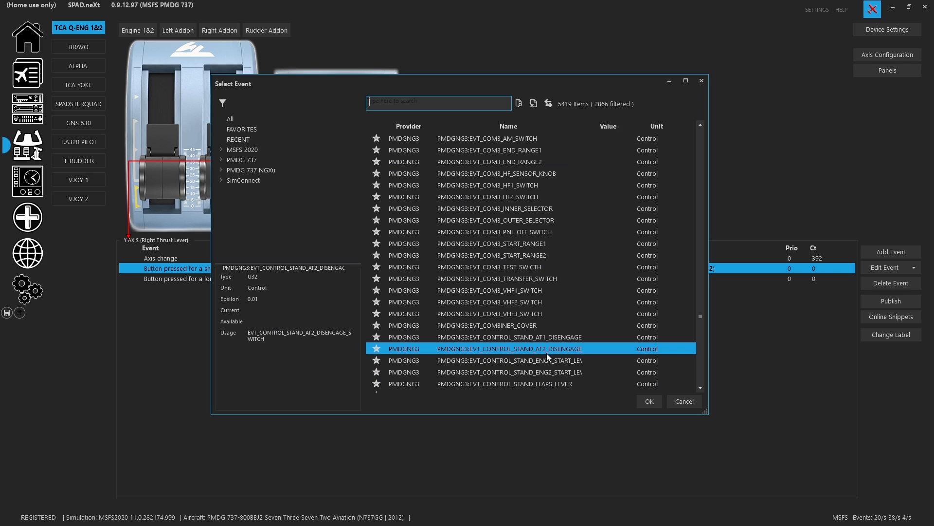
{"action": "left_click", "coordinate": [650, 400]}
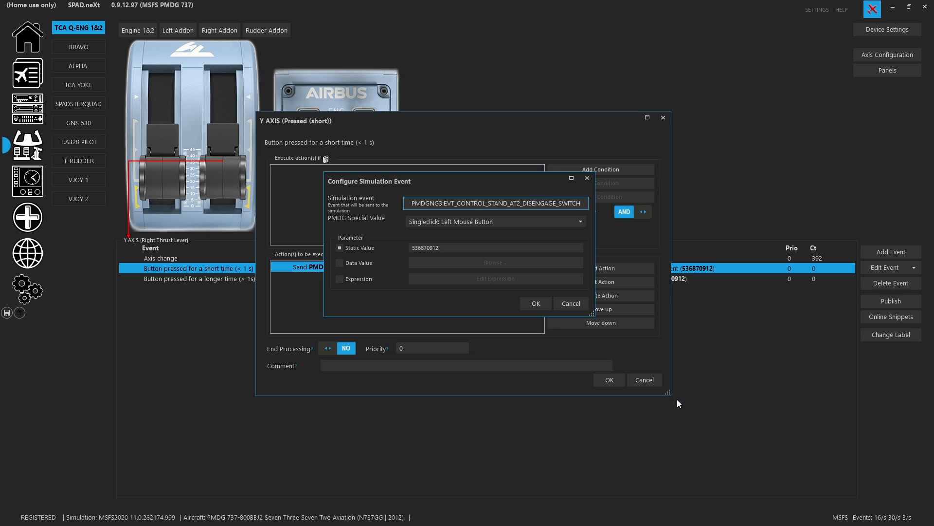
{"action": "left_click", "coordinate": [577, 304]}
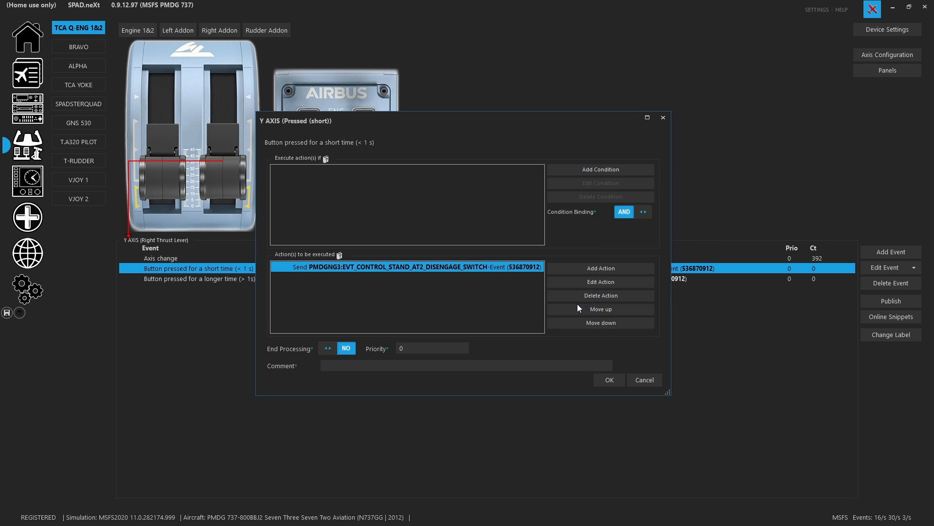
Step: Inspect the simulation event and parameter behind the right thrust lever's long-press action, keeping its settings
{"action": "left_click", "coordinate": [636, 377]}
{"action": "double_click", "coordinate": [570, 277]}
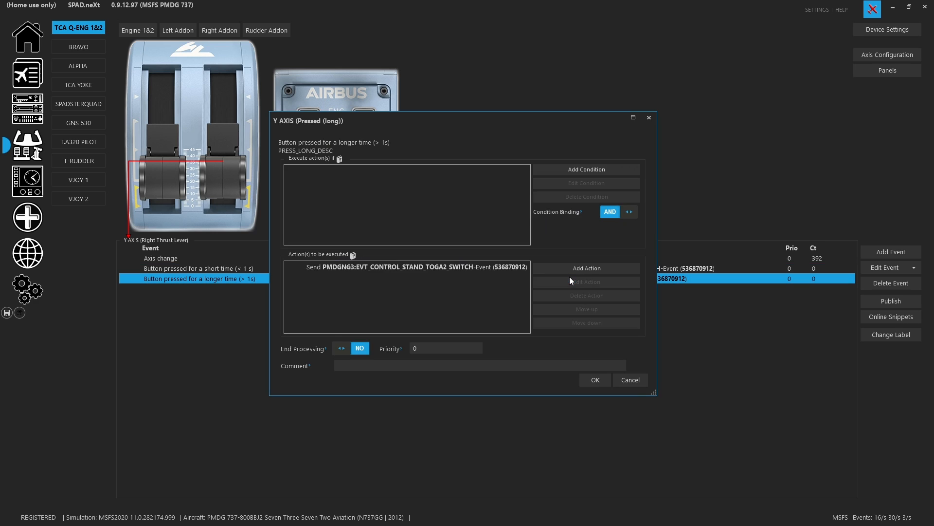
{"action": "double_click", "coordinate": [451, 267]}
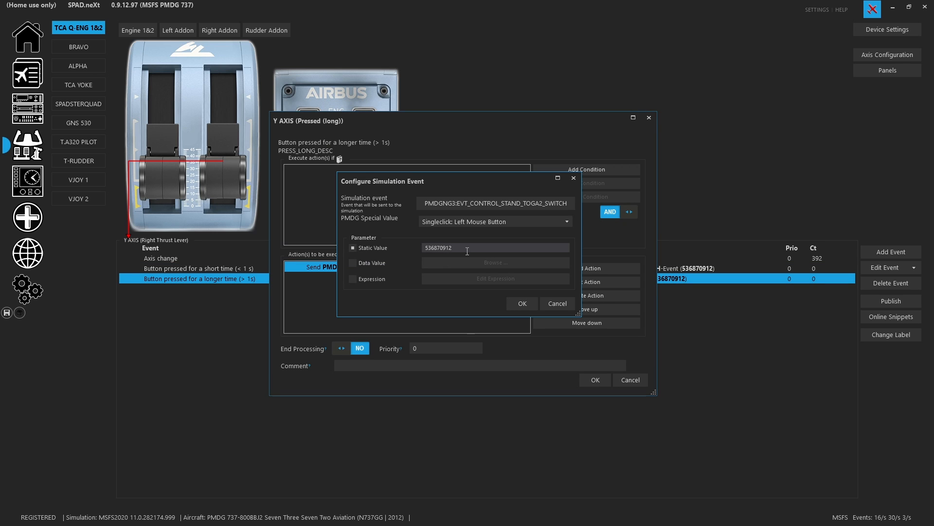
{"action": "left_click", "coordinate": [568, 306]}
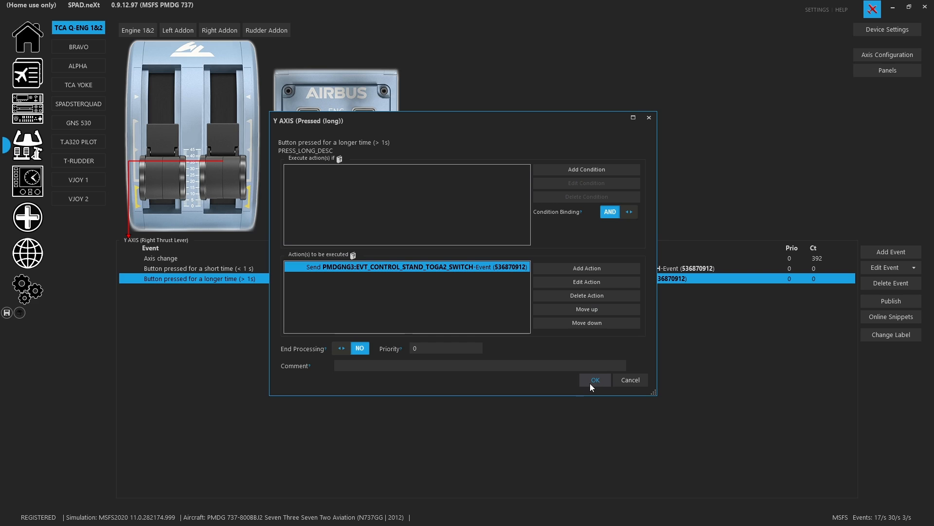
{"action": "left_click", "coordinate": [591, 383]}
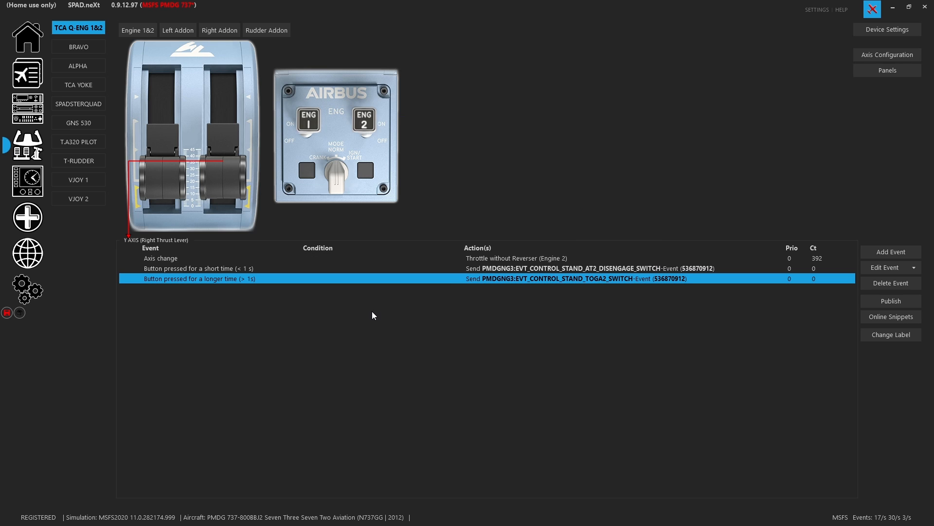
Step: Examine the right reverser's switched on and off events and the event types that can be added to it
{"action": "left_click", "coordinate": [252, 208]}
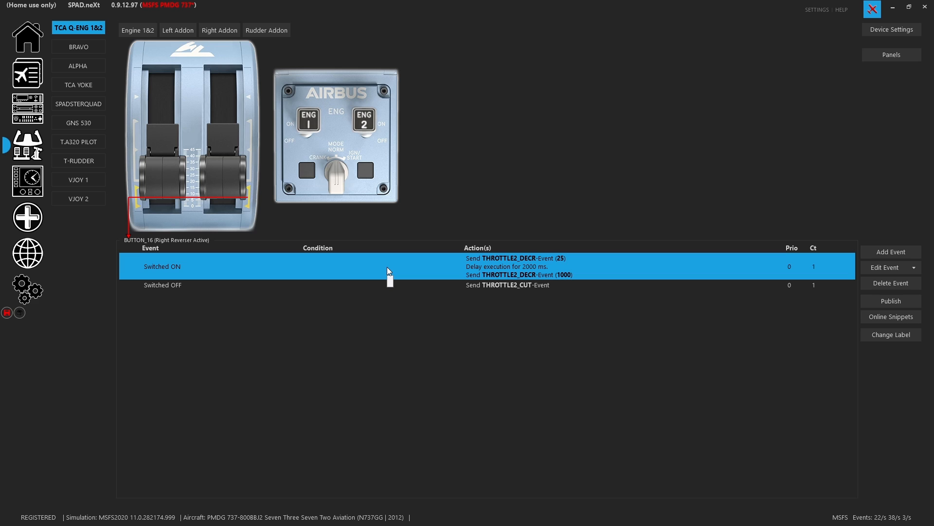
{"action": "left_click", "coordinate": [879, 255]}
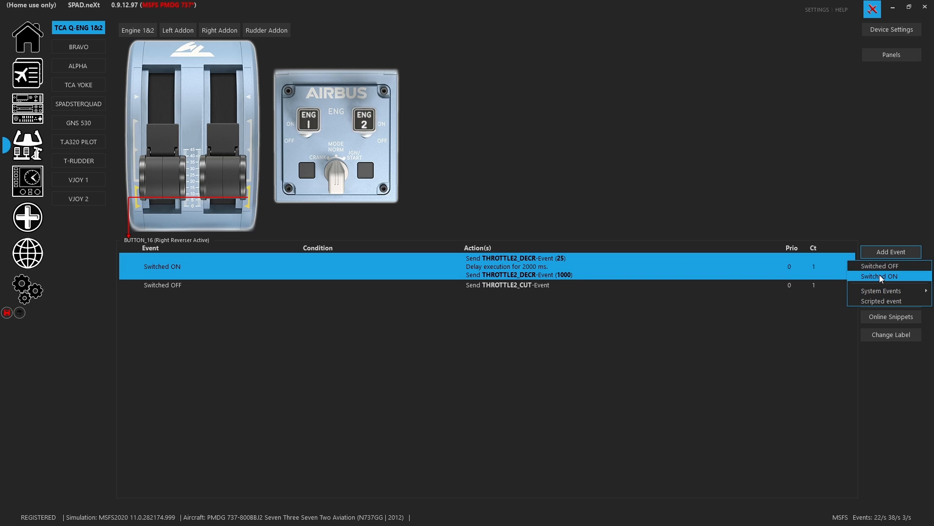
{"action": "left_click", "coordinate": [549, 288]}
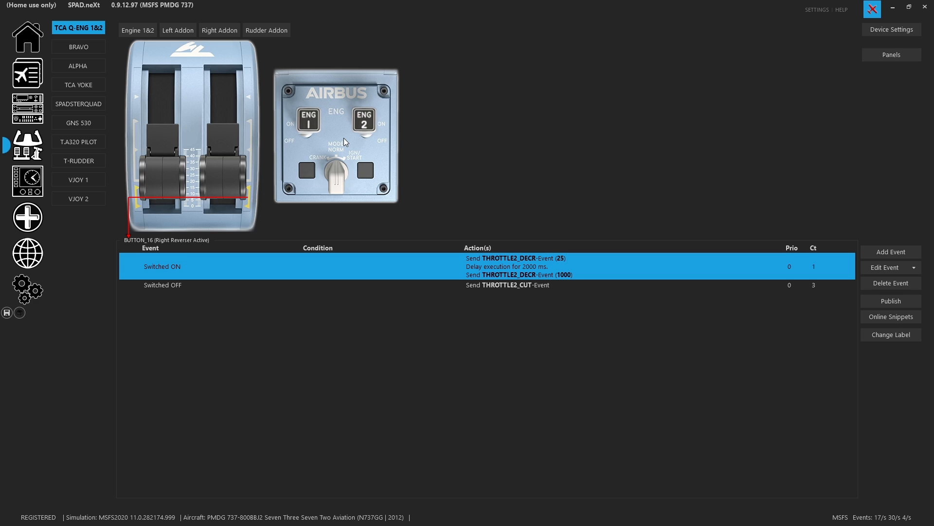
Step: Review the left engine switch's on and off events, including the off event's conditions, and select the right engine switch
{"action": "left_click", "coordinate": [315, 130]}
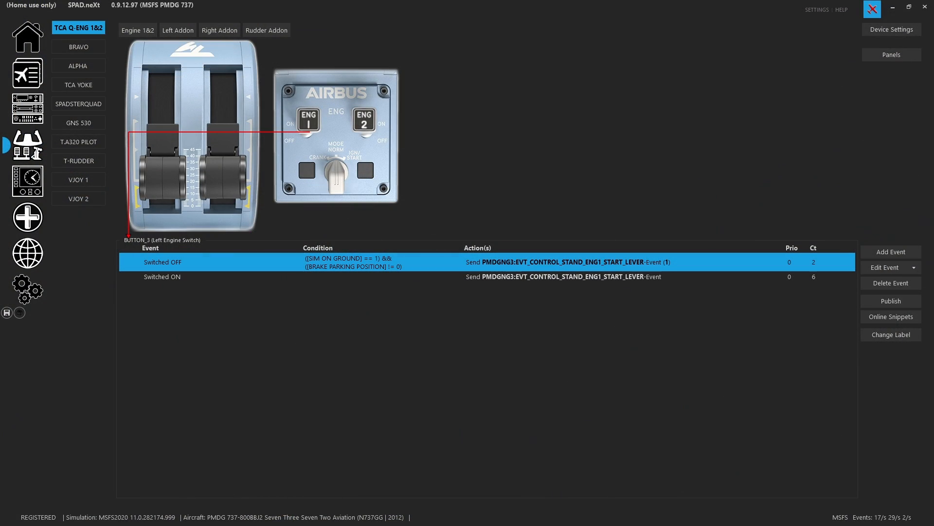
{"action": "double_click", "coordinate": [389, 261]}
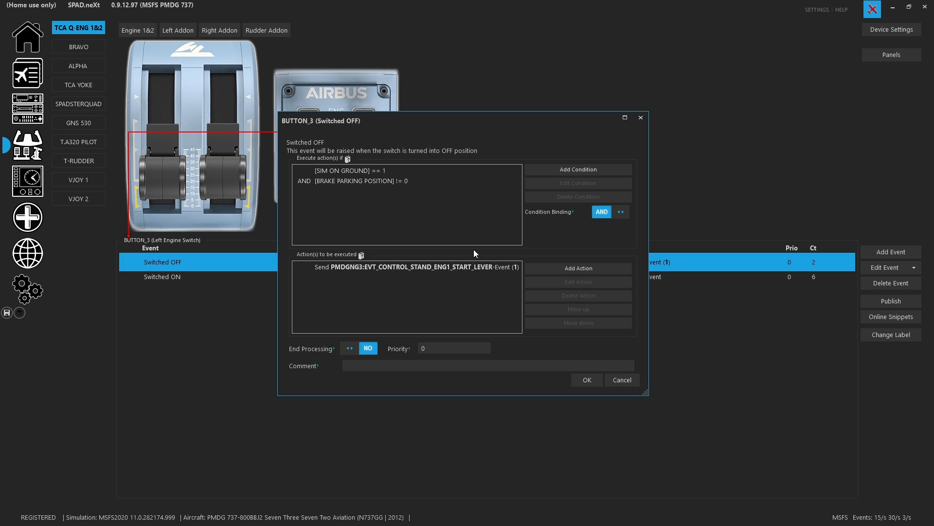
{"action": "left_click", "coordinate": [631, 383]}
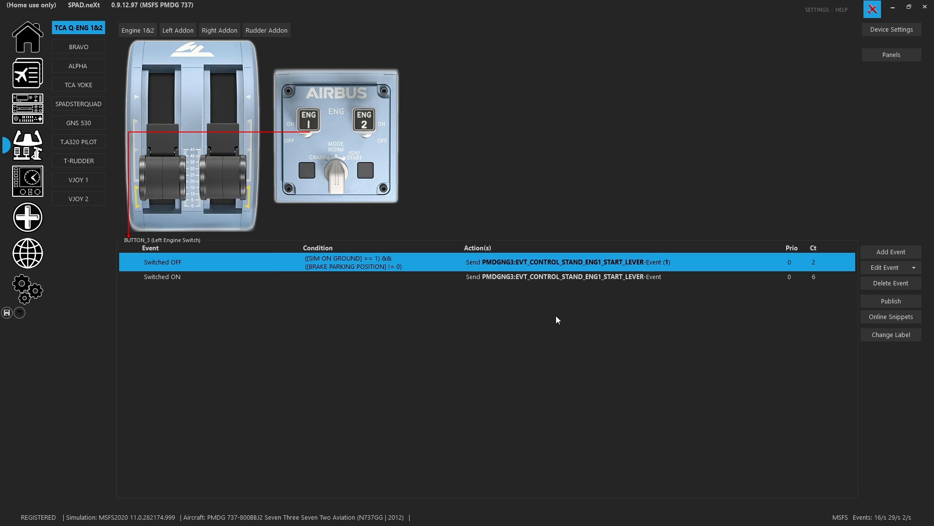
{"action": "left_click", "coordinate": [530, 278]}
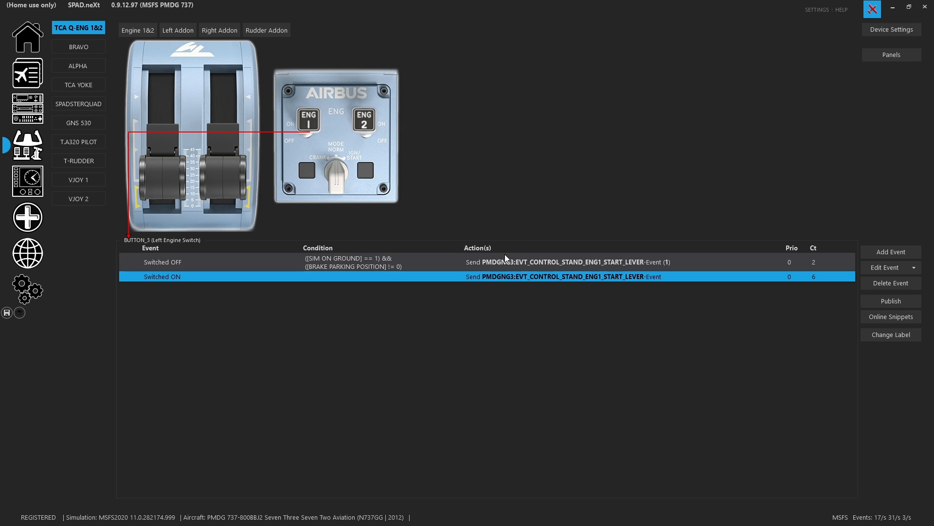
{"action": "left_click", "coordinate": [358, 132]}
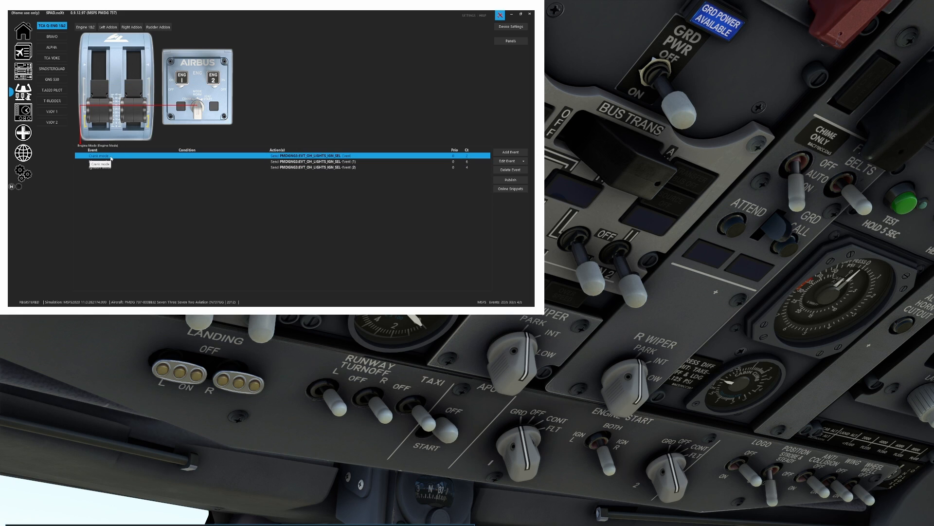
Step: Inspect the simulation event and parameter behind the engine mode selector's norm mode event without changing them
{"action": "left_click", "coordinate": [349, 162]}
{"action": "double_click", "coordinate": [349, 162]}
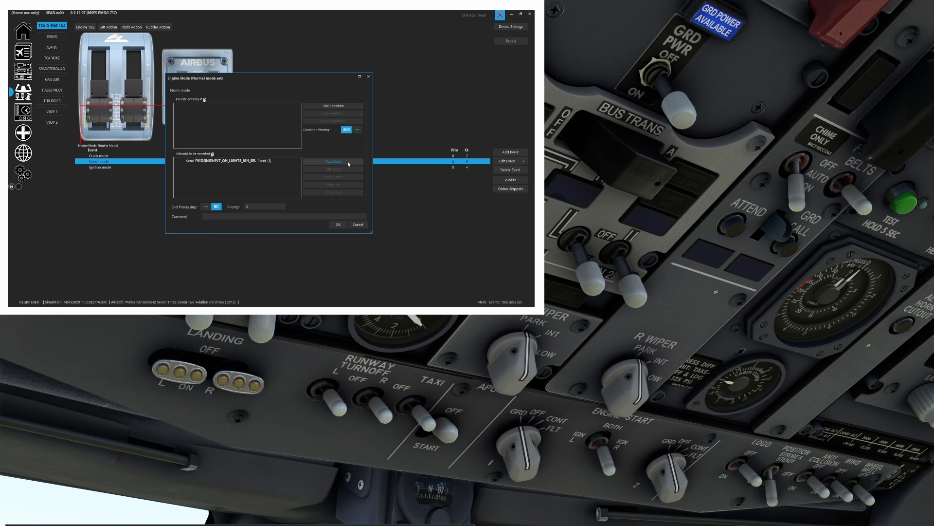
{"action": "double_click", "coordinate": [256, 161]}
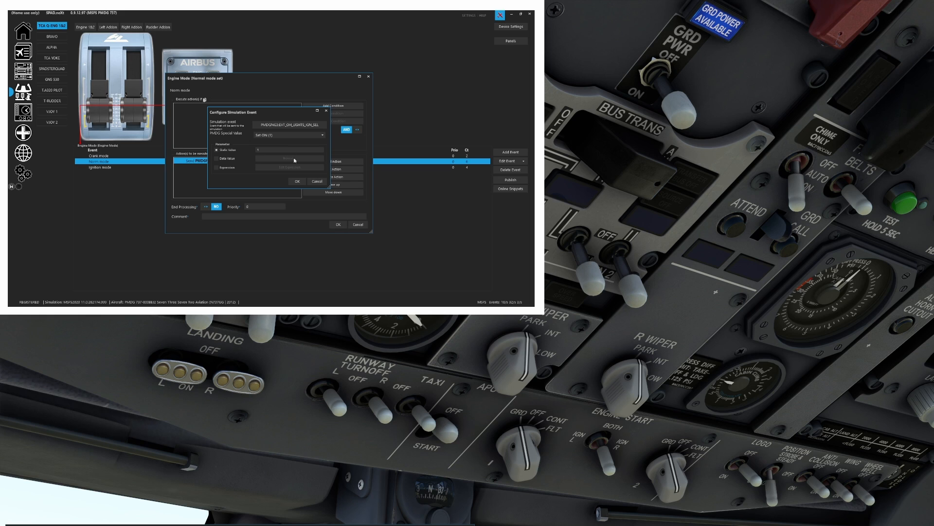
{"action": "left_click", "coordinate": [316, 181]}
{"action": "left_click", "coordinate": [358, 225]}
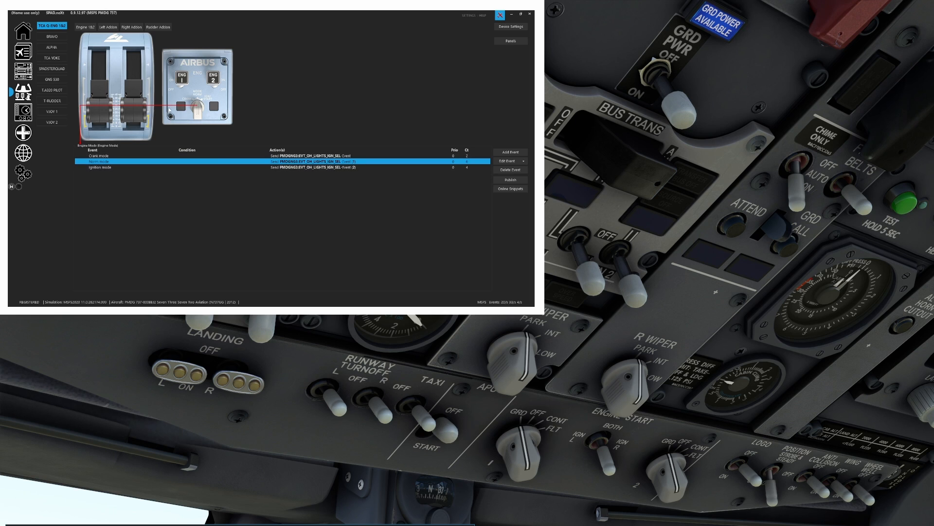
Step: Inspect the left fire/fault button's priority 7 short-press event, checking its start selector condition and action
{"action": "left_click", "coordinate": [181, 106]}
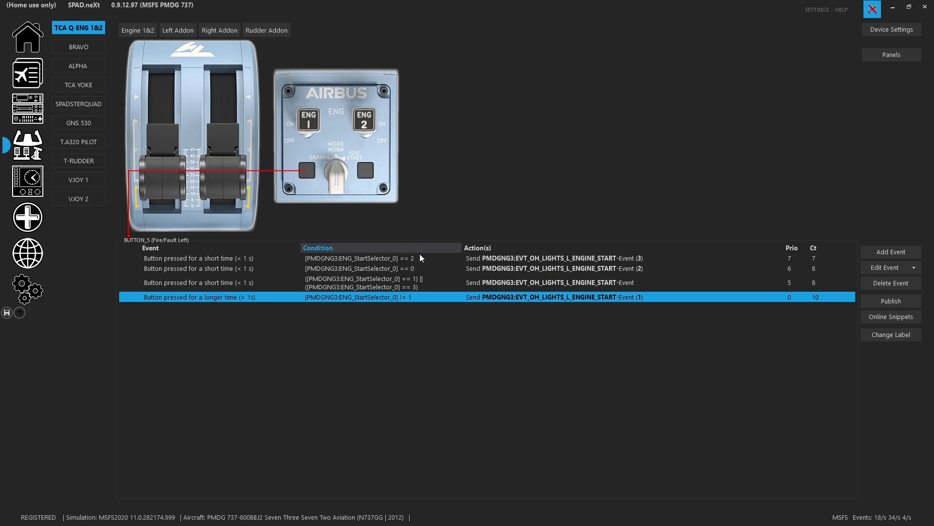
{"action": "double_click", "coordinate": [451, 258]}
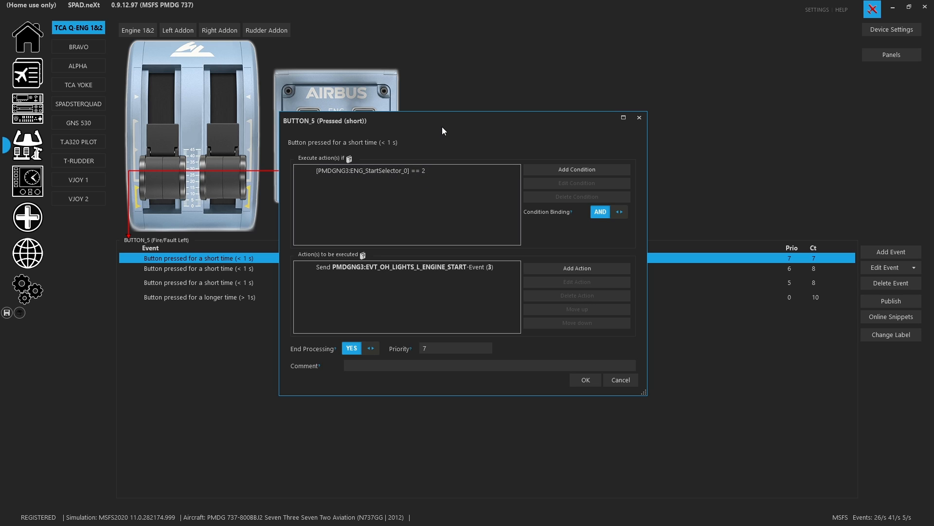
{"action": "left_click_drag", "start_coordinate": [442, 130], "coordinate": [626, 114]}
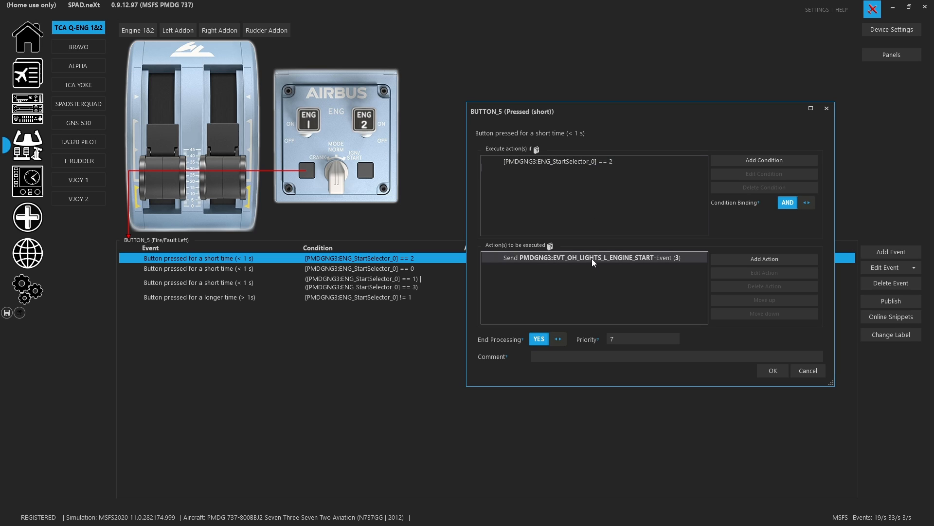
{"action": "left_click", "coordinate": [822, 372]}
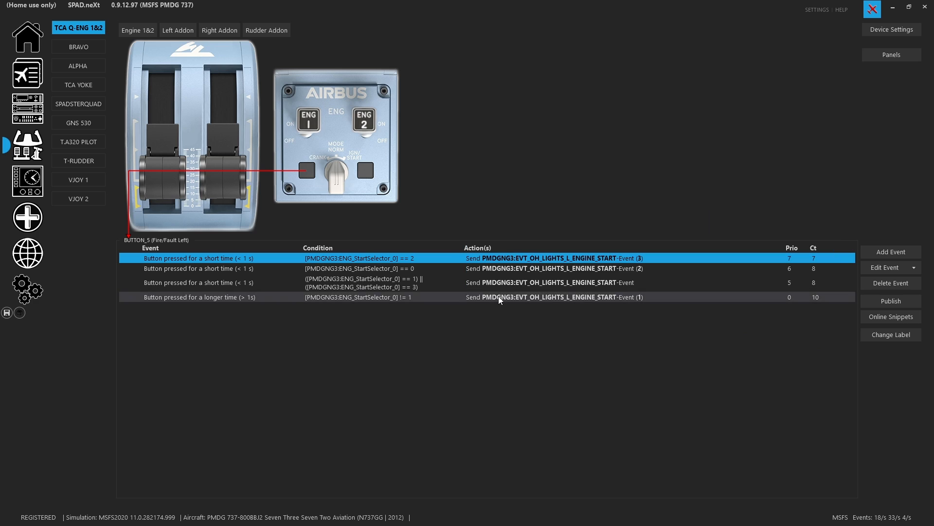
Step: Review the condition and action of the left fire/fault button's priority 6 short-press event without changing them
{"action": "left_click", "coordinate": [479, 268]}
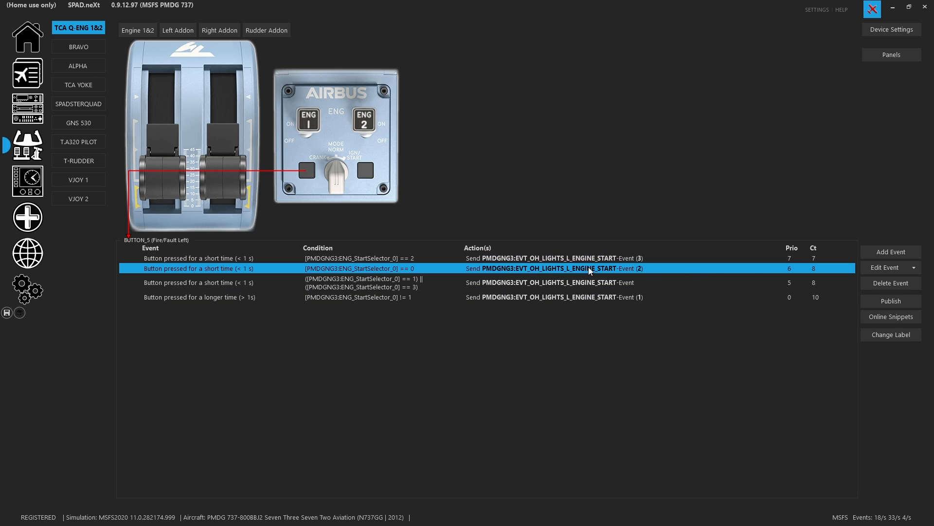
{"action": "double_click", "coordinate": [558, 268]}
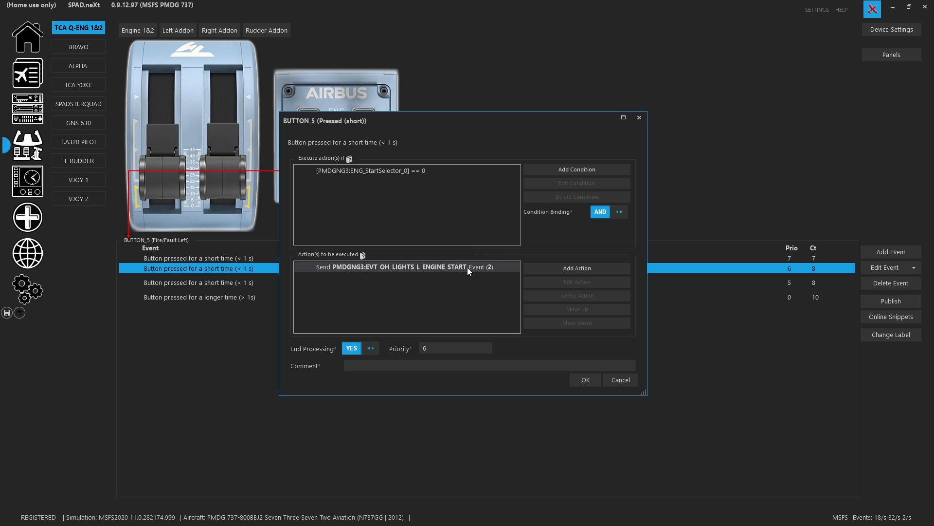
{"action": "left_click", "coordinate": [619, 376]}
Step: Inspect the OR conditions and simulation event parameter of the left fire/fault button's priority 5 short-press event, keeping its settings
{"action": "left_click", "coordinate": [567, 287]}
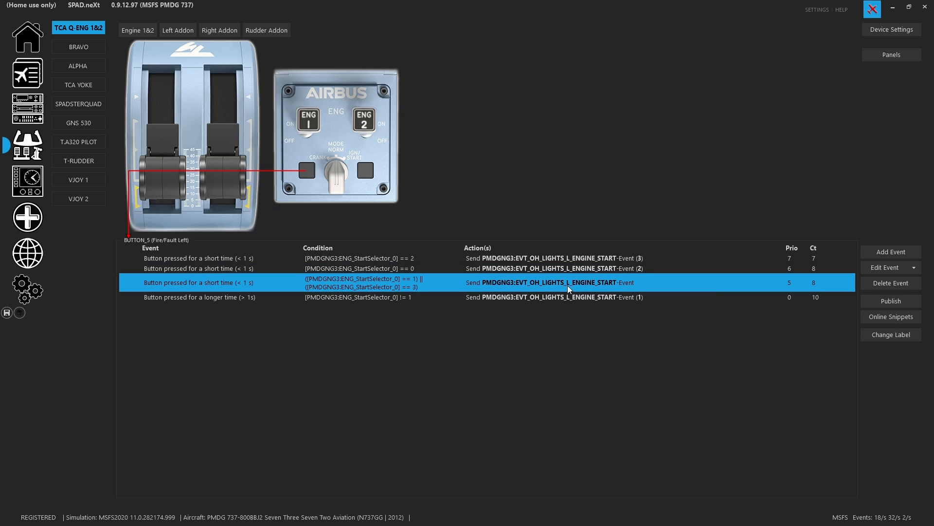
{"action": "left_click", "coordinate": [570, 267]}
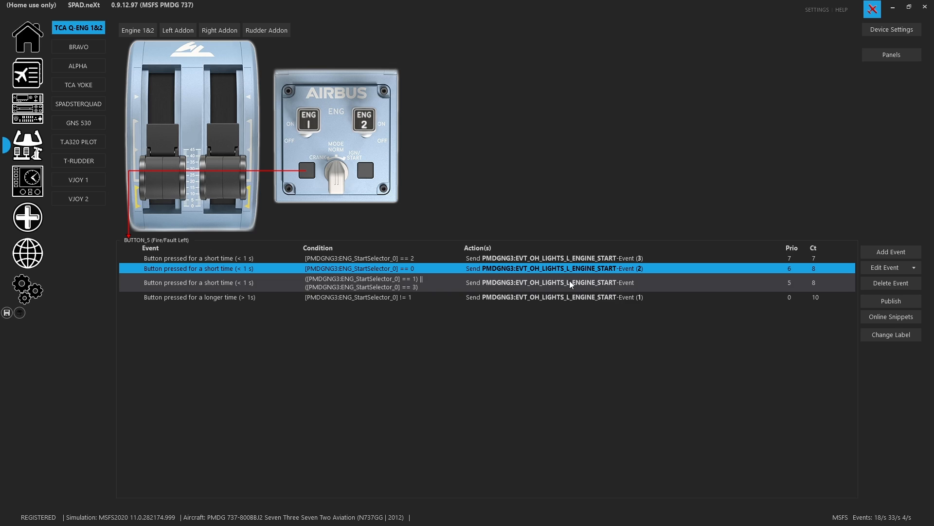
{"action": "double_click", "coordinate": [570, 280]}
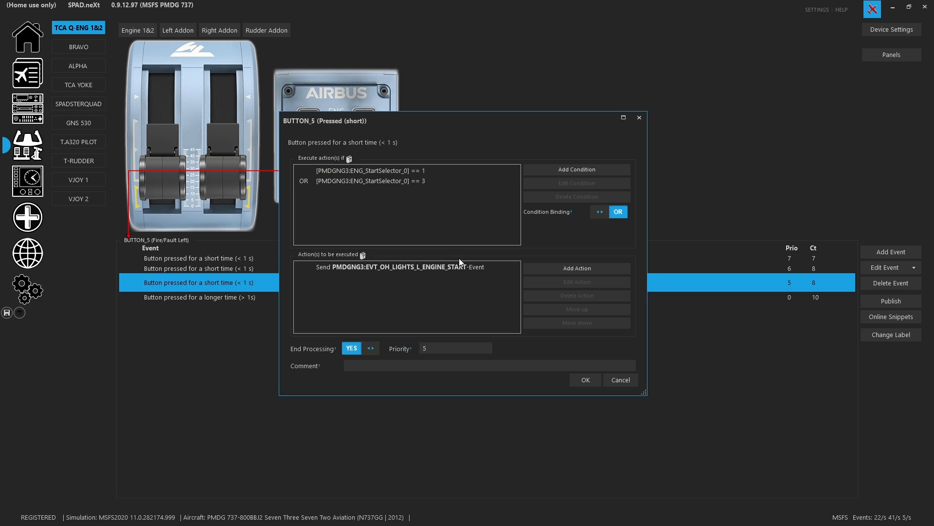
{"action": "double_click", "coordinate": [466, 269]}
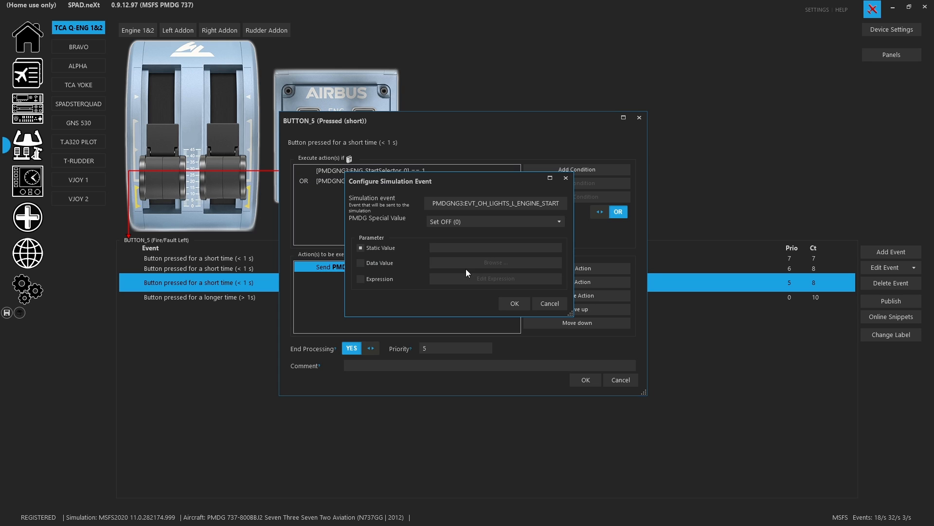
{"action": "left_click", "coordinate": [519, 308]}
{"action": "left_click", "coordinate": [582, 383]}
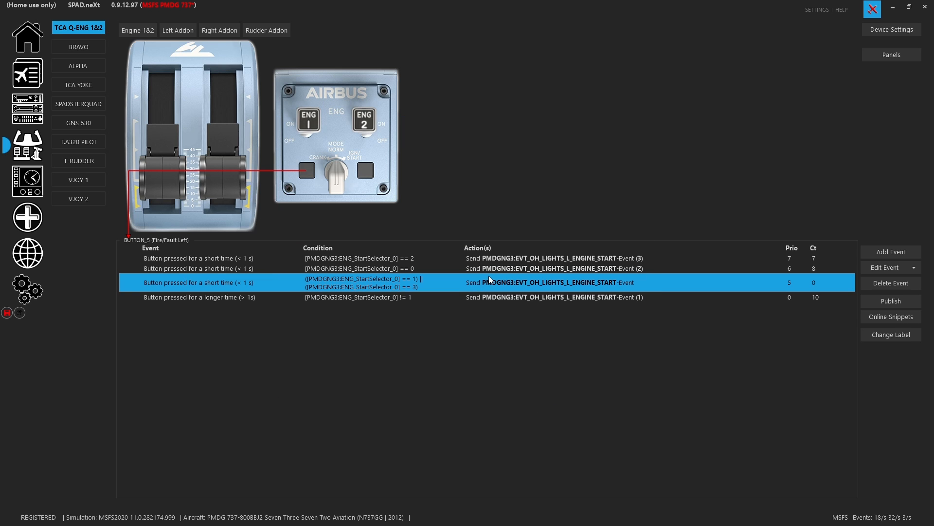
Step: Examine the left fire/fault button's long-press event and the options for copying its events
{"action": "double_click", "coordinate": [511, 298]}
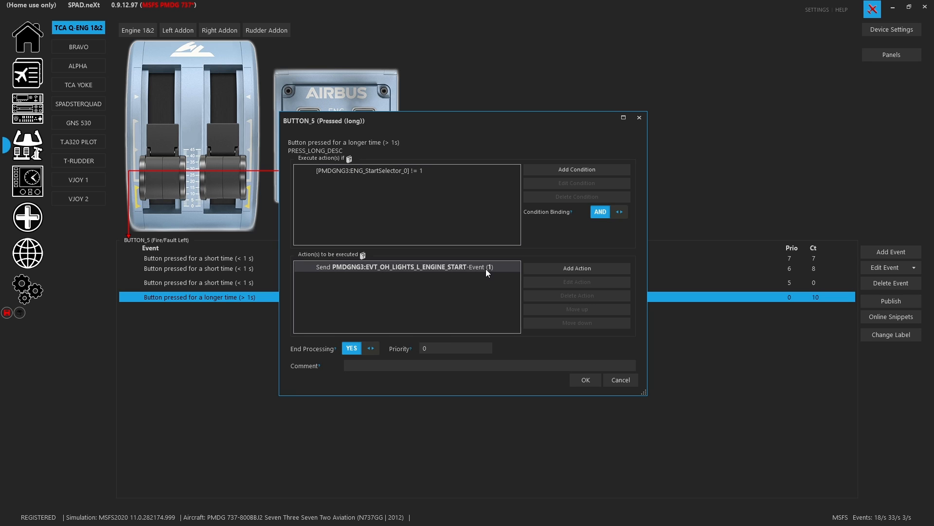
{"action": "left_click", "coordinate": [616, 384]}
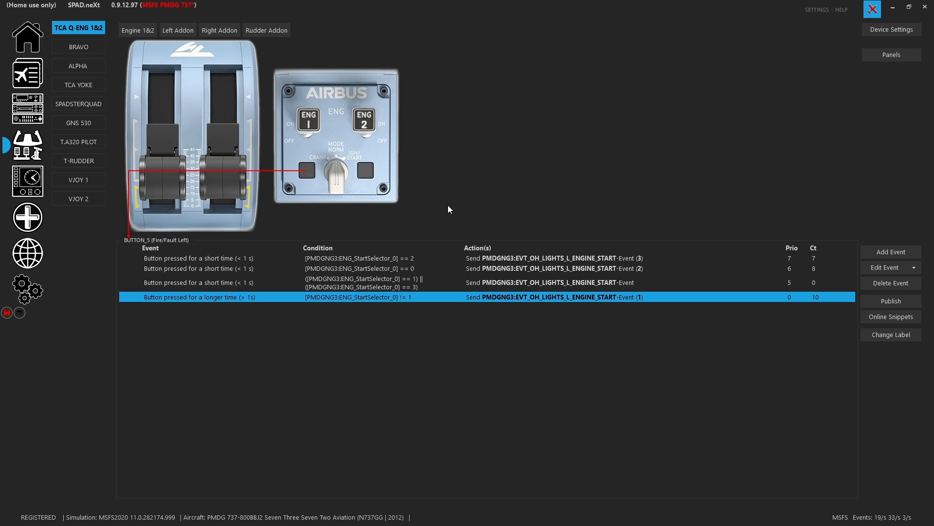
{"action": "left_click", "coordinate": [914, 268]}
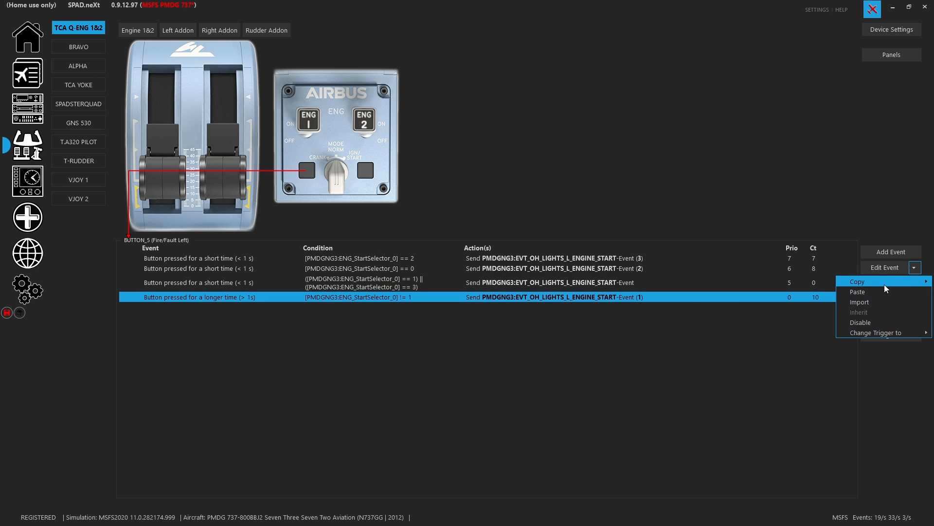
{"action": "mouse_move", "coordinate": [885, 285]}
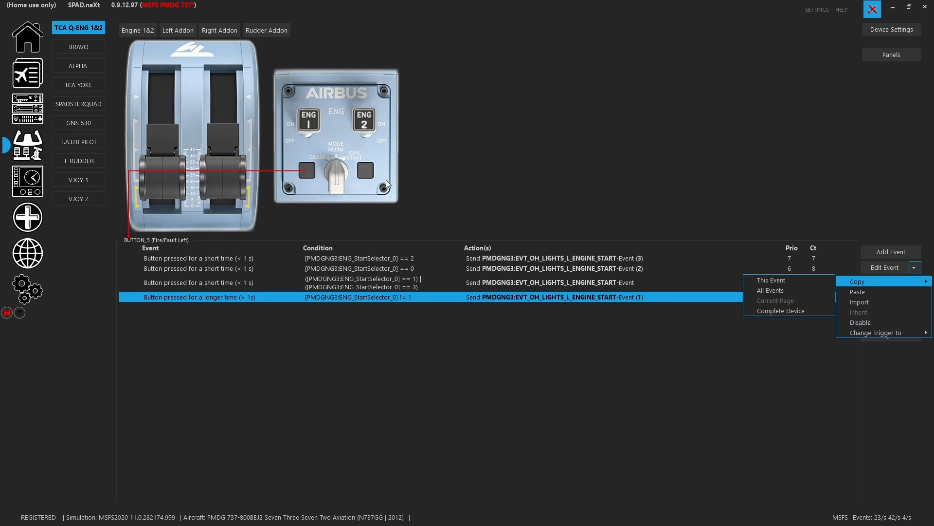
{"action": "left_click", "coordinate": [388, 181]}
Step: Inspect the right fire/fault button's priority 7 short-press event, checking its start selector condition and simulation event action without changing them
{"action": "left_click", "coordinate": [362, 174]}
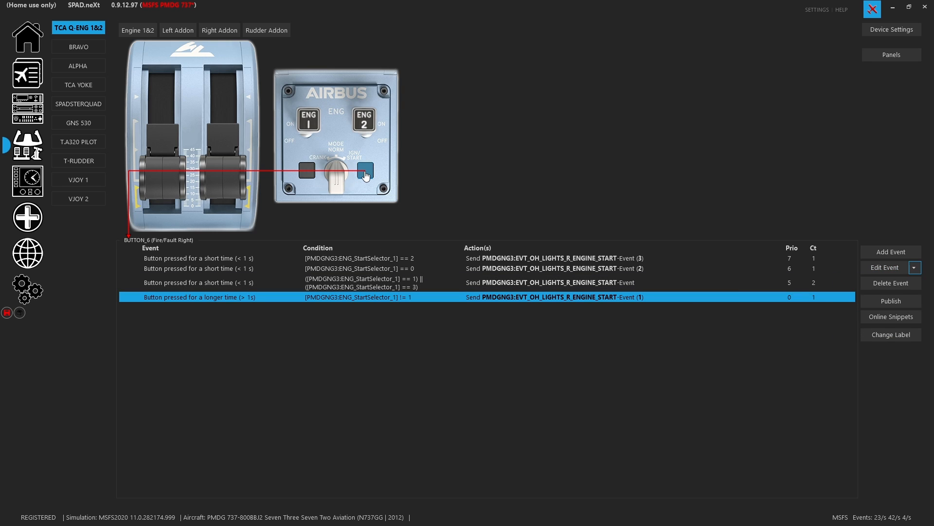
{"action": "double_click", "coordinate": [499, 258]}
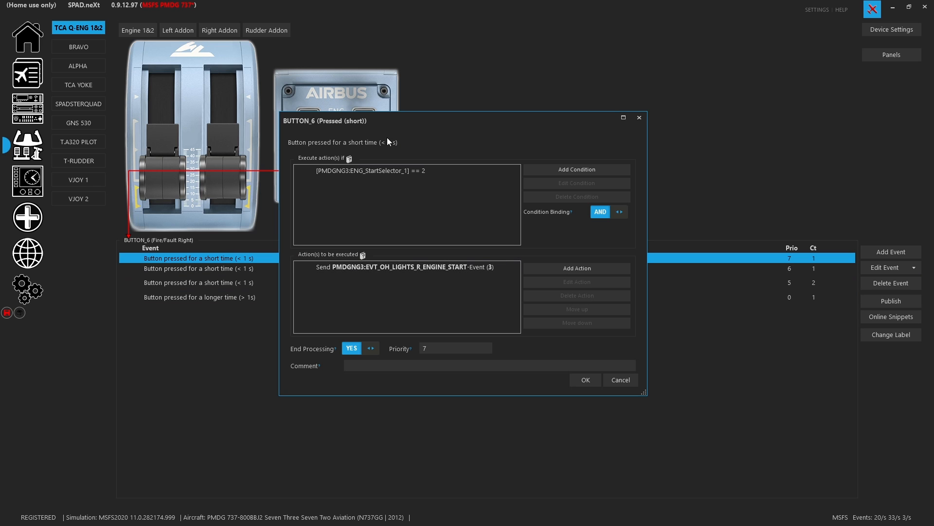
{"action": "double_click", "coordinate": [416, 172]}
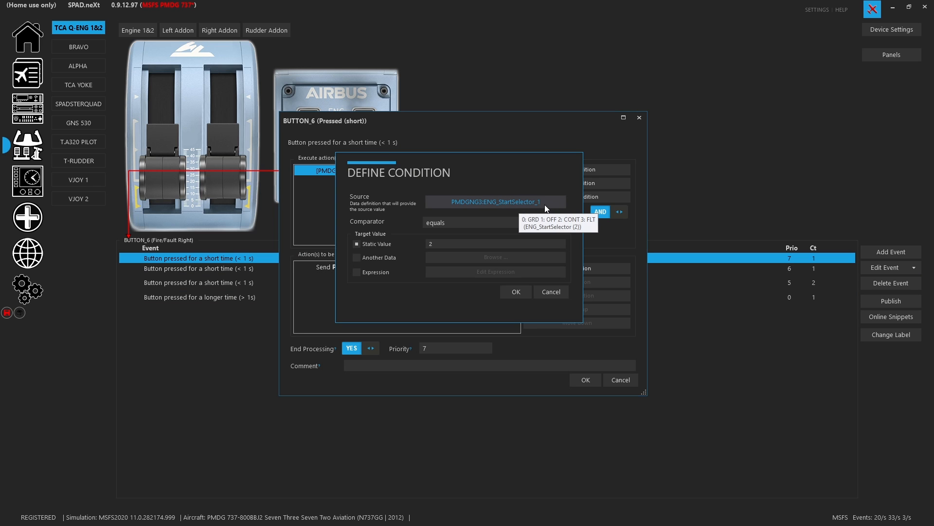
{"action": "left_click", "coordinate": [565, 294]}
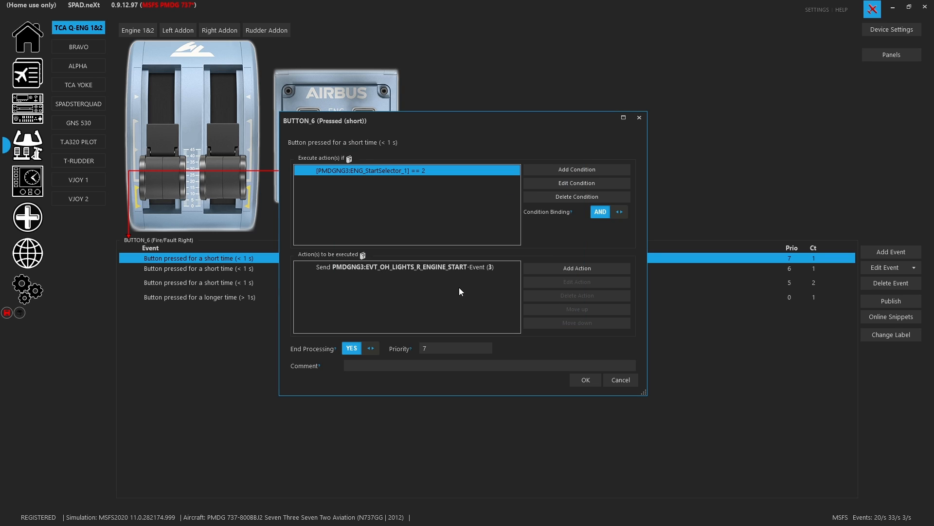
{"action": "left_click", "coordinate": [469, 266]}
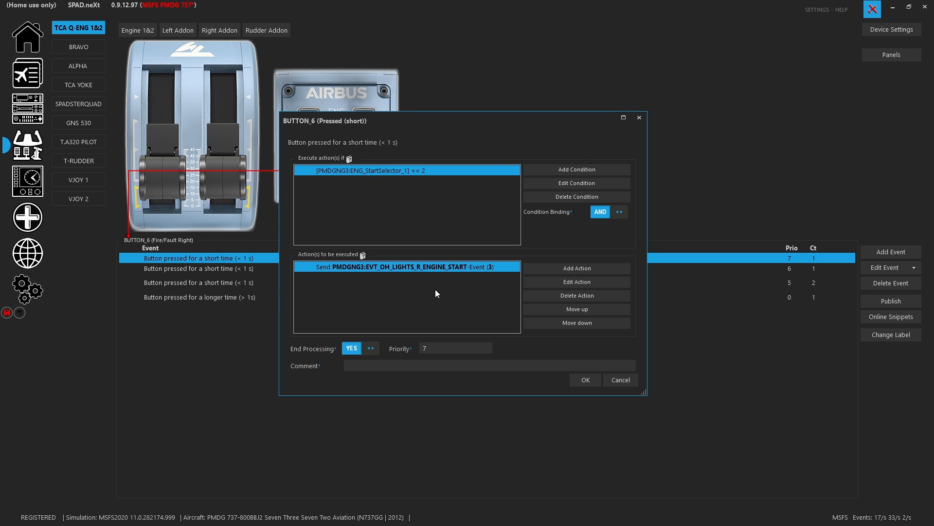
{"action": "double_click", "coordinate": [422, 267]}
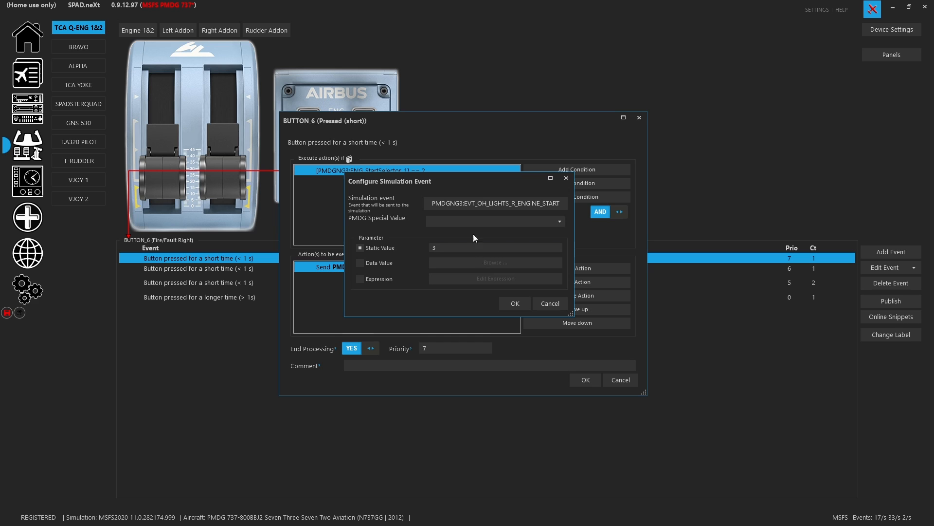
{"action": "left_click", "coordinate": [552, 303]}
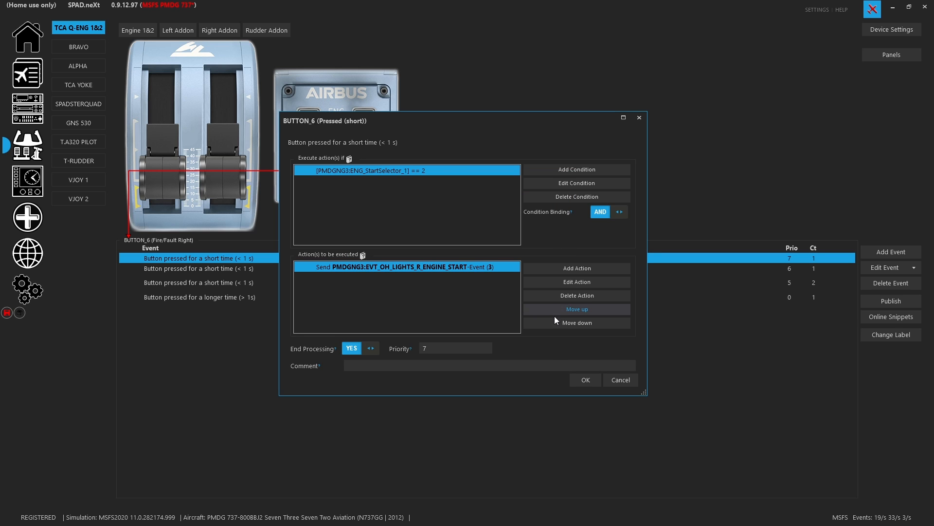
{"action": "left_click", "coordinate": [623, 379]}
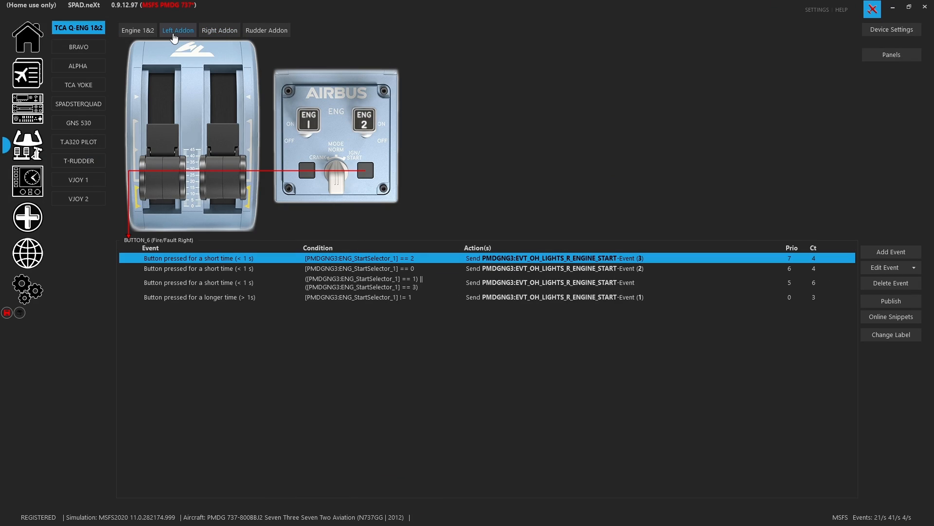
Step: Examine the events assigned to the left addon's speedbrake axis and to its 1/4 and FULL detent buttons
{"action": "left_click", "coordinate": [178, 32]}
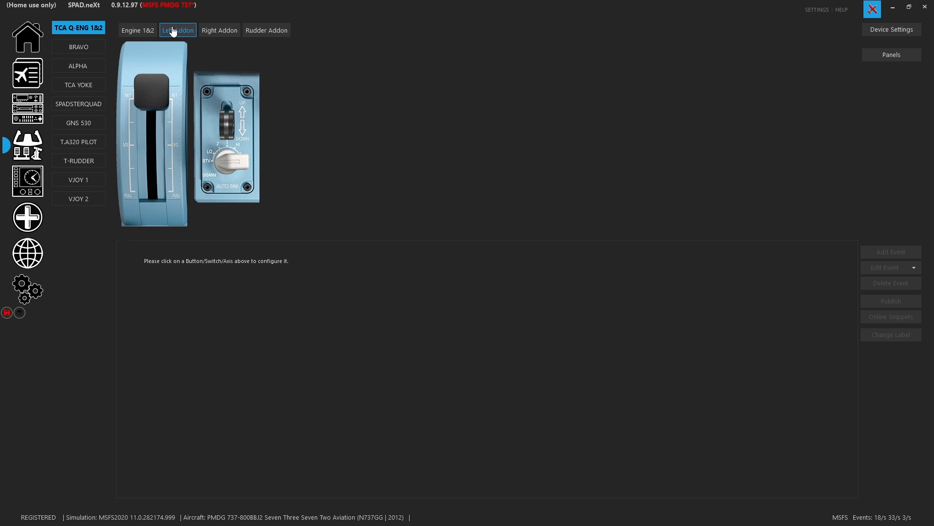
{"action": "left_click", "coordinate": [154, 144]}
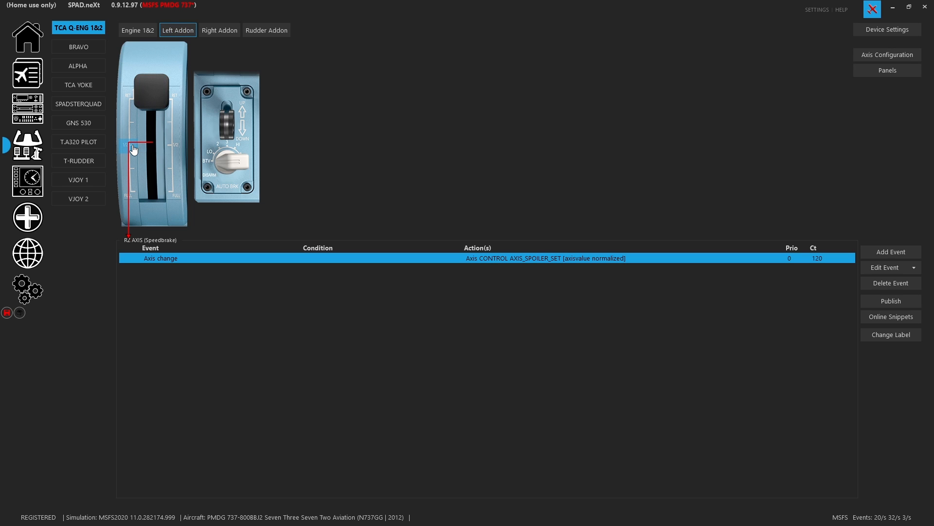
{"action": "left_click", "coordinate": [133, 117]}
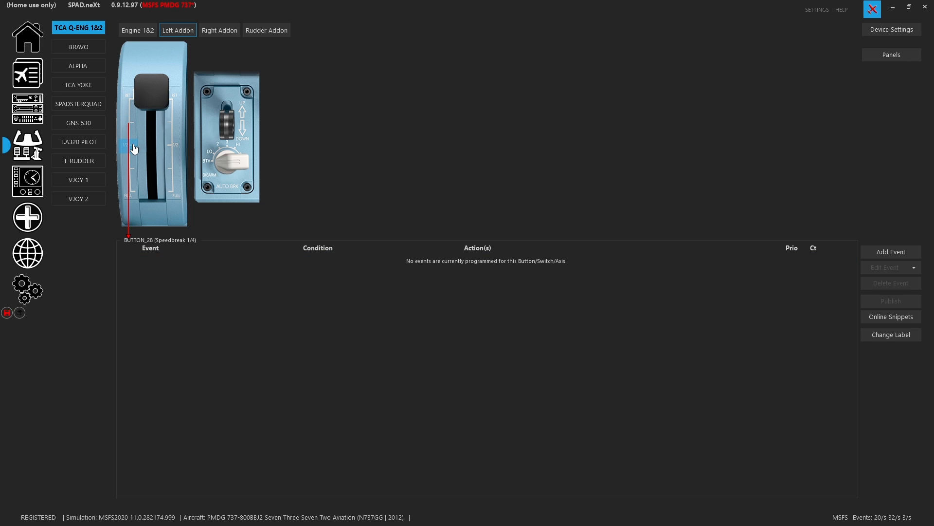
{"action": "left_click", "coordinate": [137, 195]}
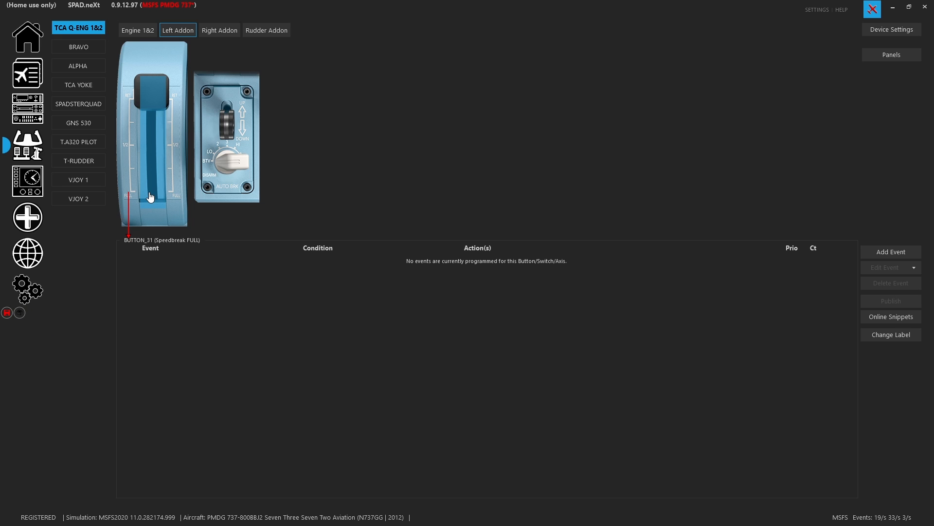
{"action": "left_click", "coordinate": [150, 197]}
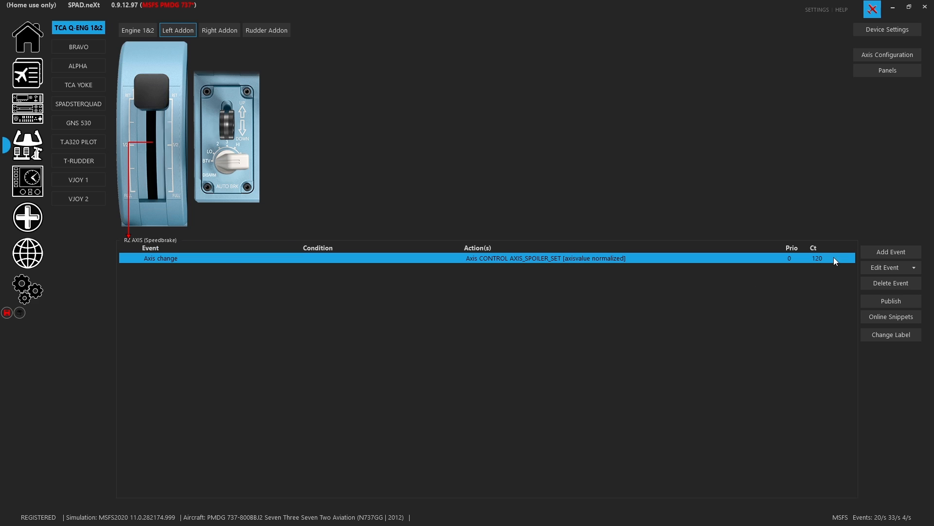
Step: Look at the event types available for the speedbrake axis and a blank axis-value-changed event, discarding it
{"action": "left_click", "coordinate": [872, 248]}
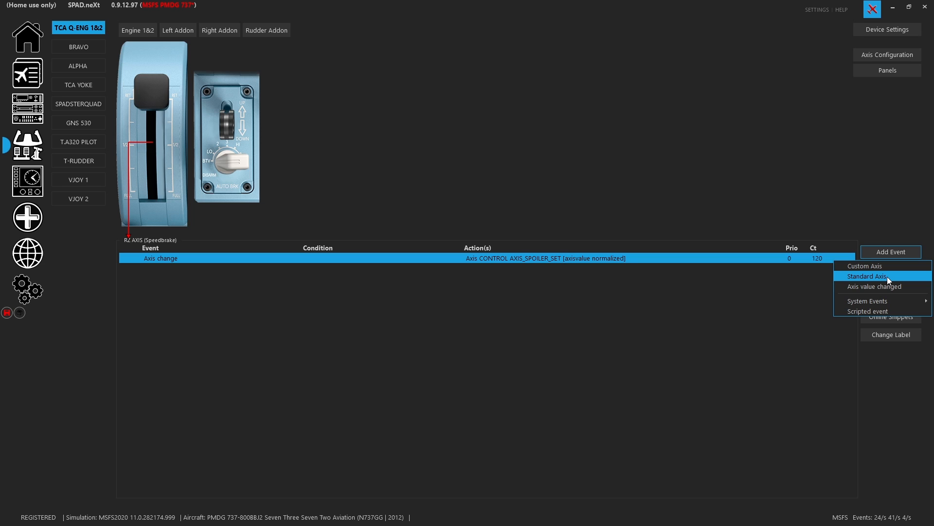
{"action": "left_click", "coordinate": [880, 290]}
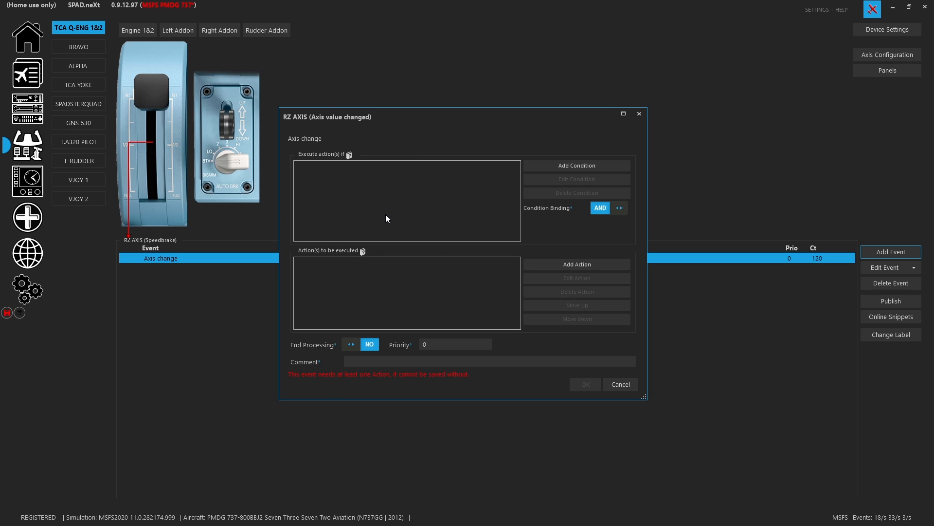
{"action": "left_click", "coordinate": [619, 384]}
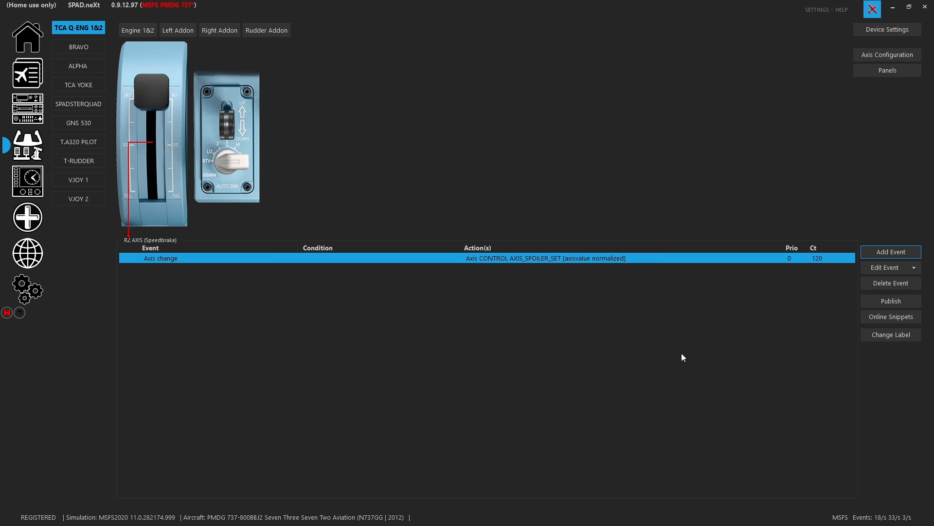
Step: Examine the Custom Axis event option, and review the target, axis value and invert settings of the speedbrake's existing axis event
{"action": "left_click", "coordinate": [880, 253]}
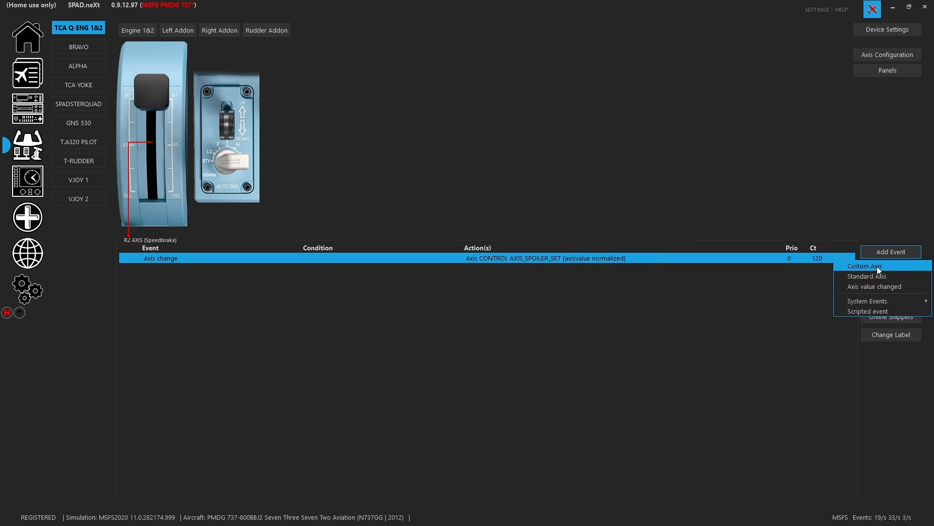
{"action": "left_click", "coordinate": [730, 317]}
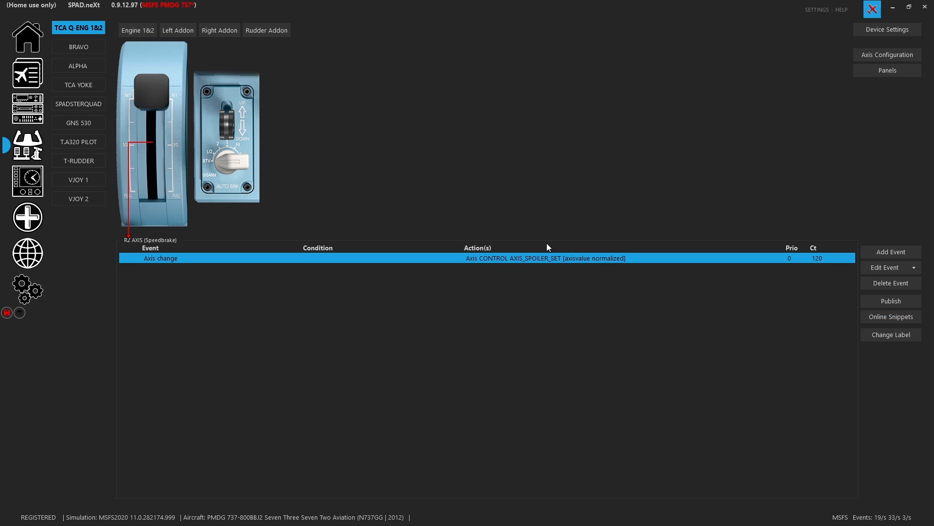
{"action": "double_click", "coordinate": [541, 257]}
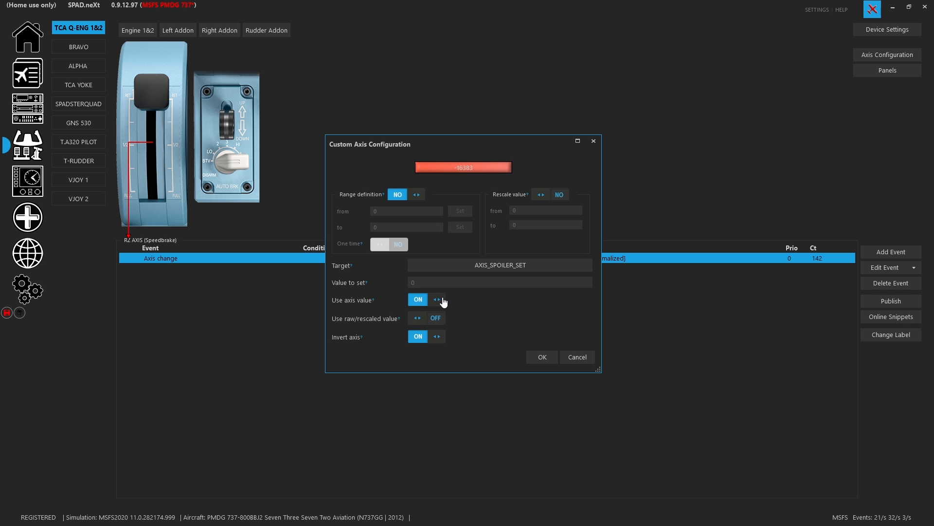
{"action": "left_click", "coordinate": [532, 358]}
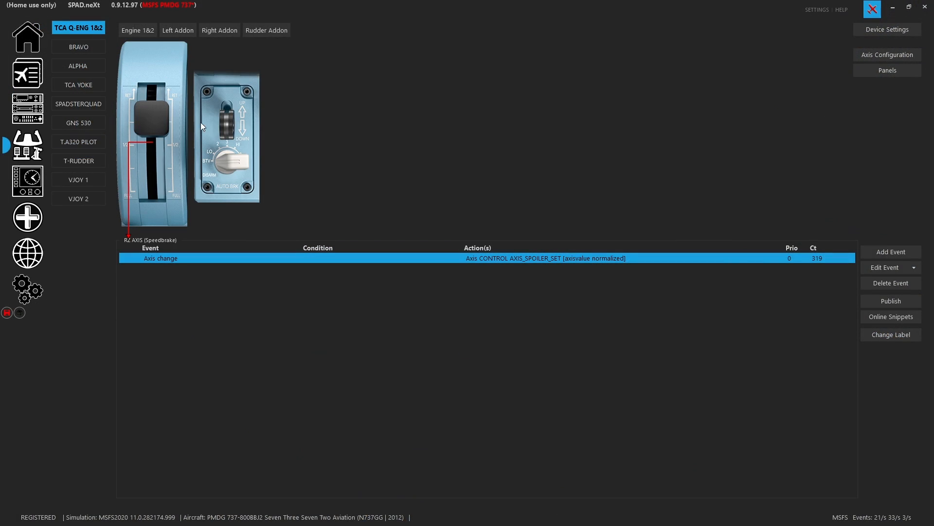
Step: Review the gear lever's Gear UP and Gear DOWN events and the event types it offers, without adding any
{"action": "left_click", "coordinate": [227, 121]}
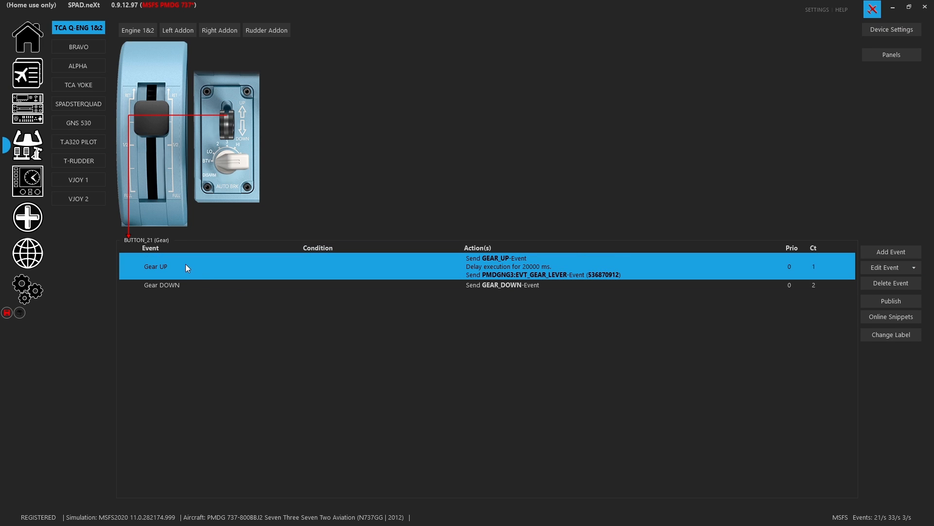
{"action": "left_click", "coordinate": [881, 248]}
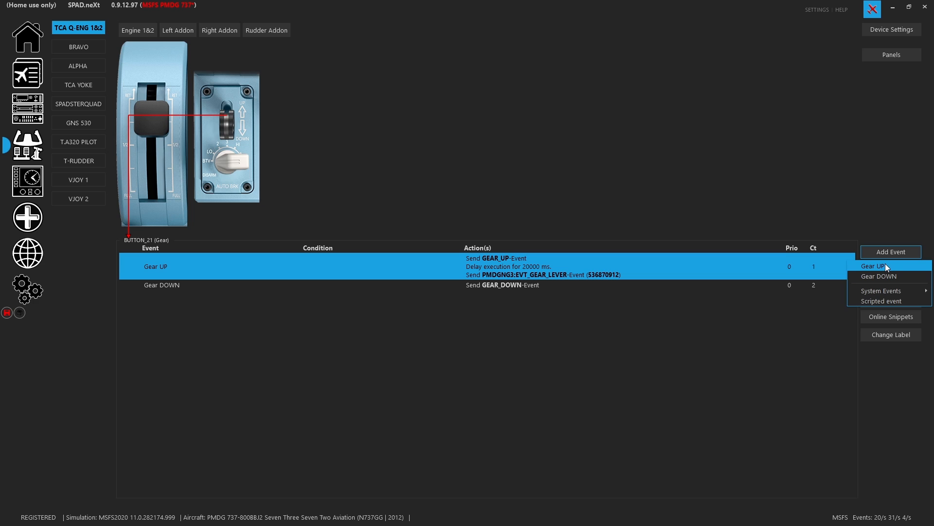
{"action": "left_click", "coordinate": [650, 399]}
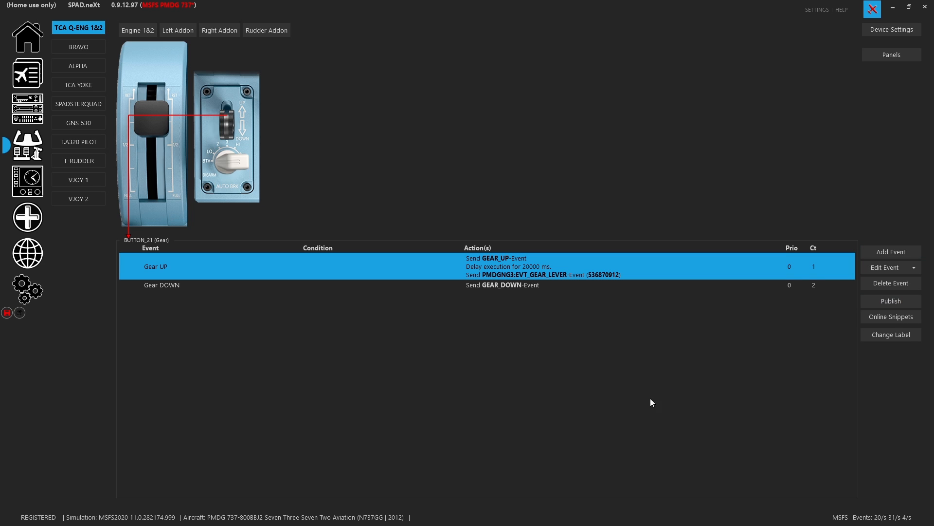
{"action": "left_click", "coordinate": [532, 284]}
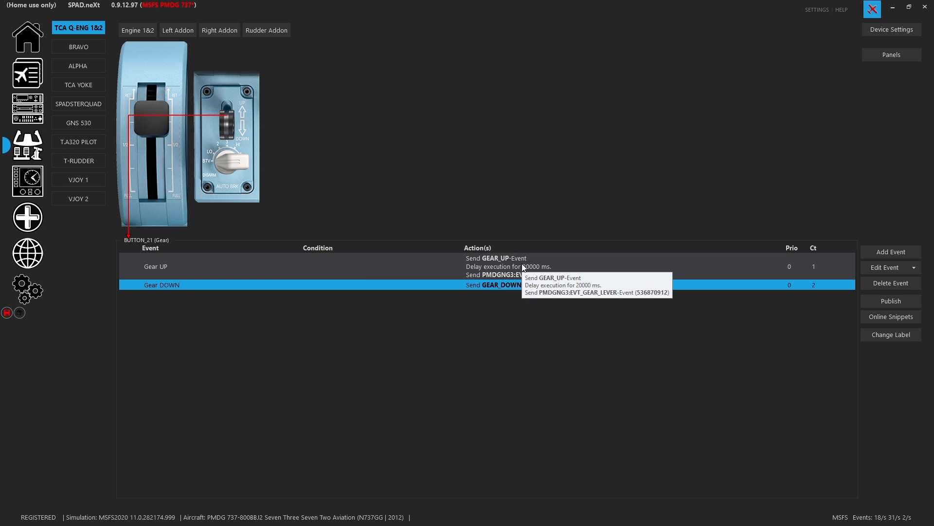
{"action": "left_click", "coordinate": [502, 261]}
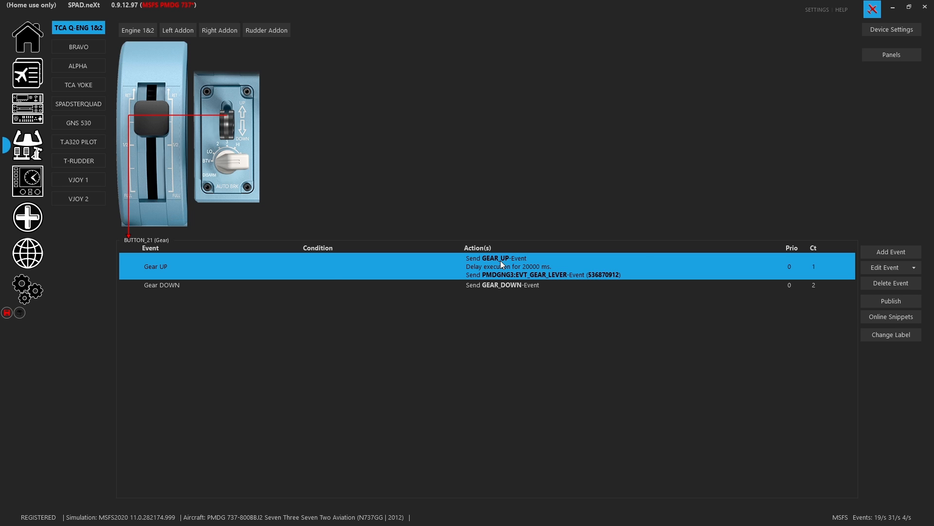
Step: Inspect the Gear UP event's actions, the Pause option among the available action types, and the existing delay setting, without changing anything
{"action": "double_click", "coordinate": [500, 261]}
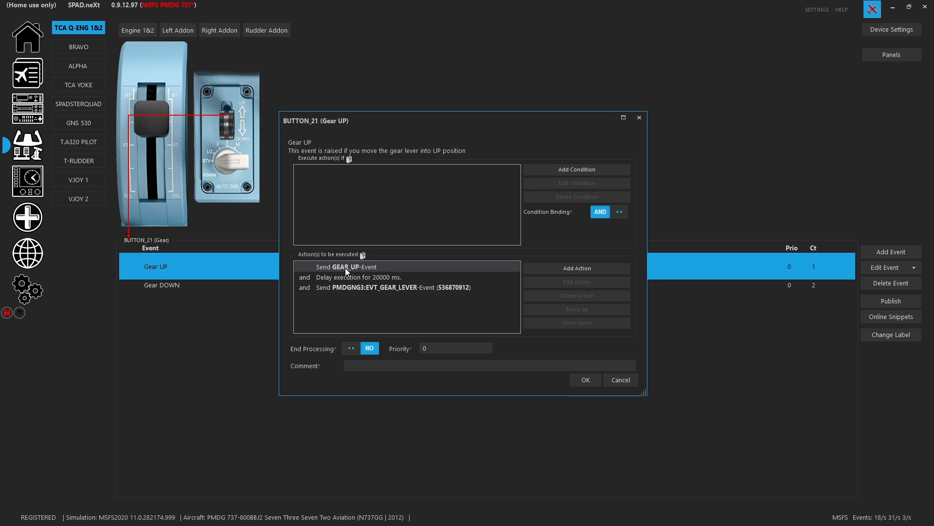
{"action": "left_click", "coordinate": [560, 267]}
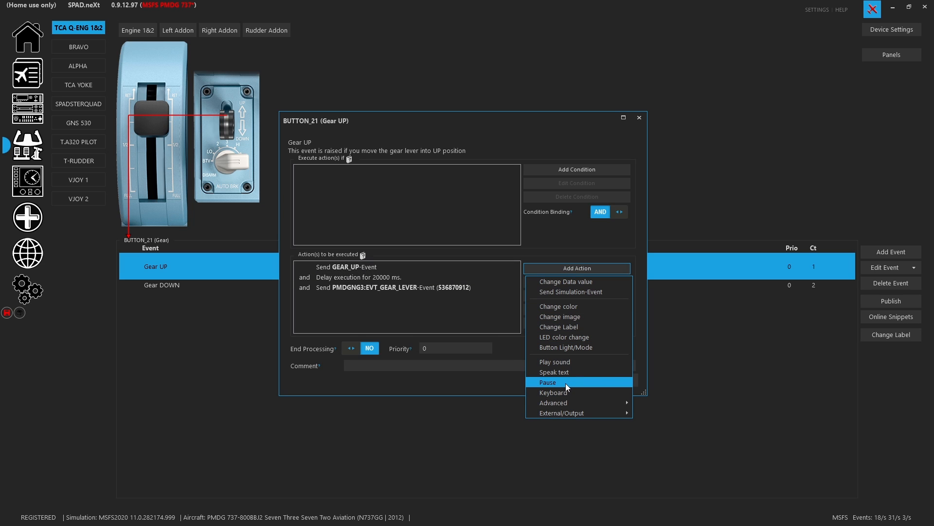
{"action": "left_click", "coordinate": [425, 314]}
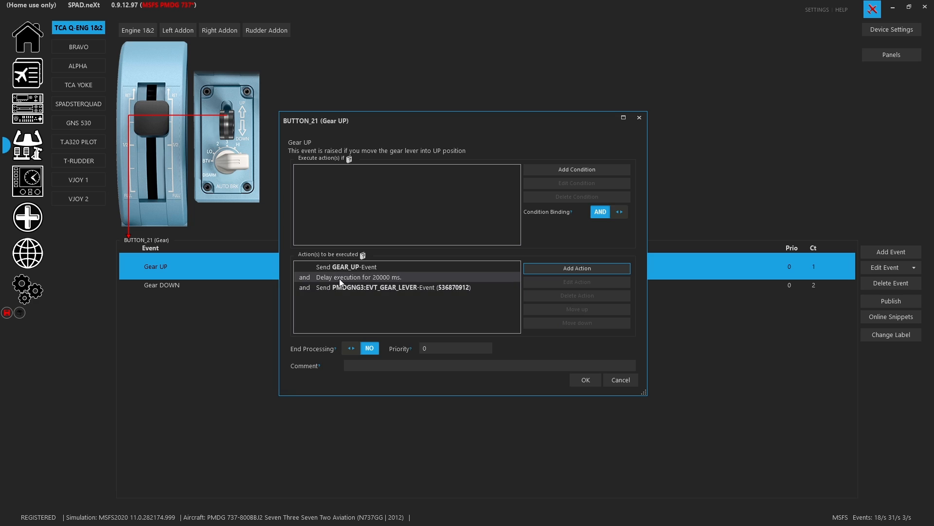
{"action": "double_click", "coordinate": [340, 278]}
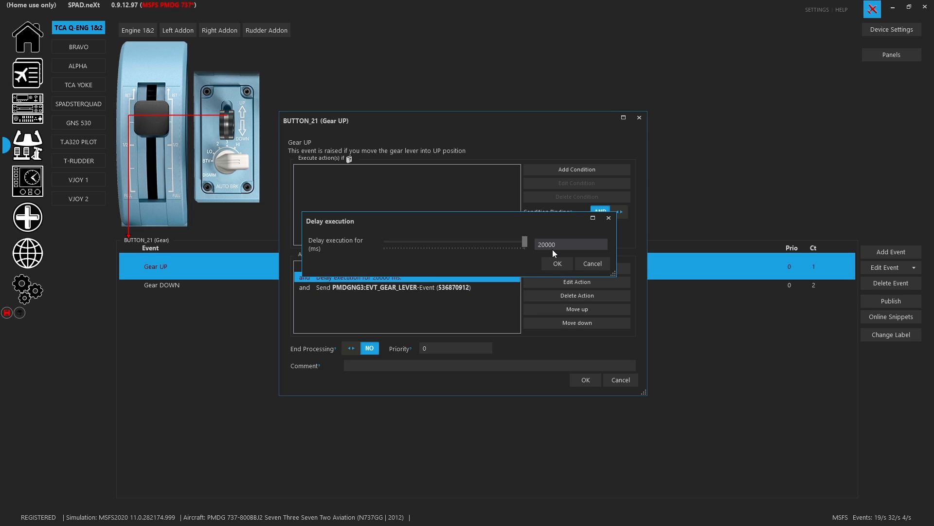
{"action": "left_click", "coordinate": [590, 264]}
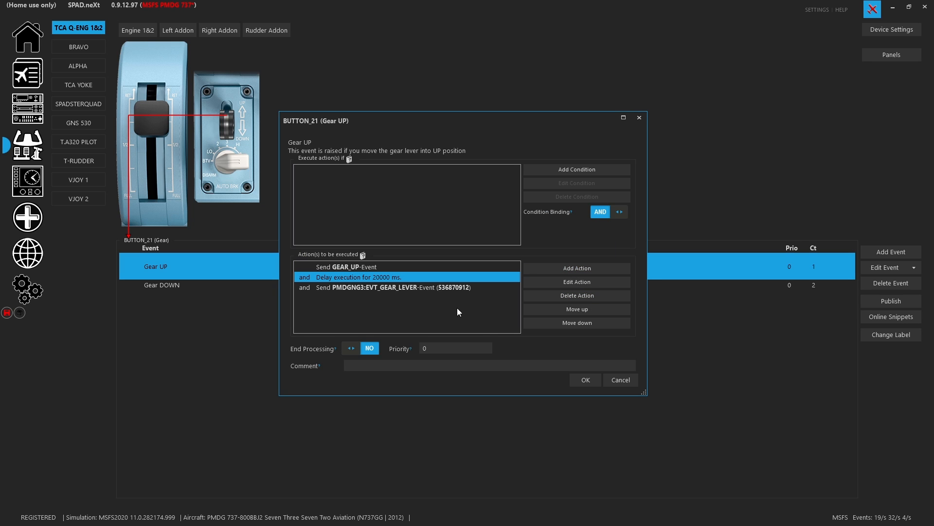
Step: Inspect the parameters of the Gear UP event's EVT_GEAR_LEVER action, leaving the action and the event unchanged
{"action": "left_click", "coordinate": [399, 287]}
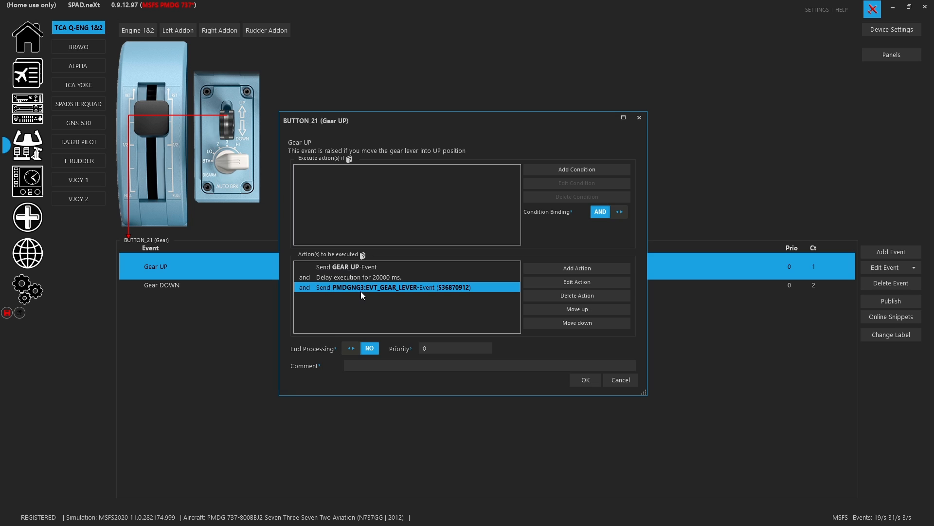
{"action": "double_click", "coordinate": [414, 290]}
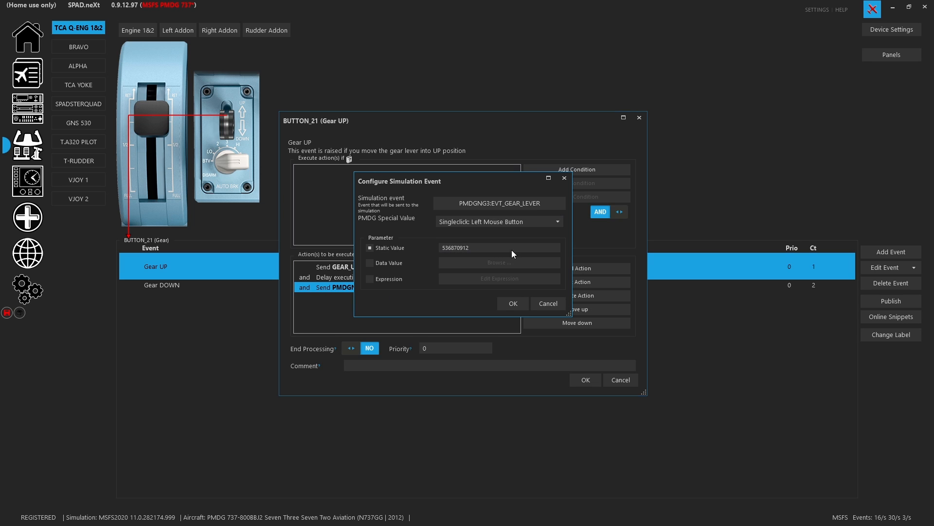
{"action": "left_click", "coordinate": [554, 300]}
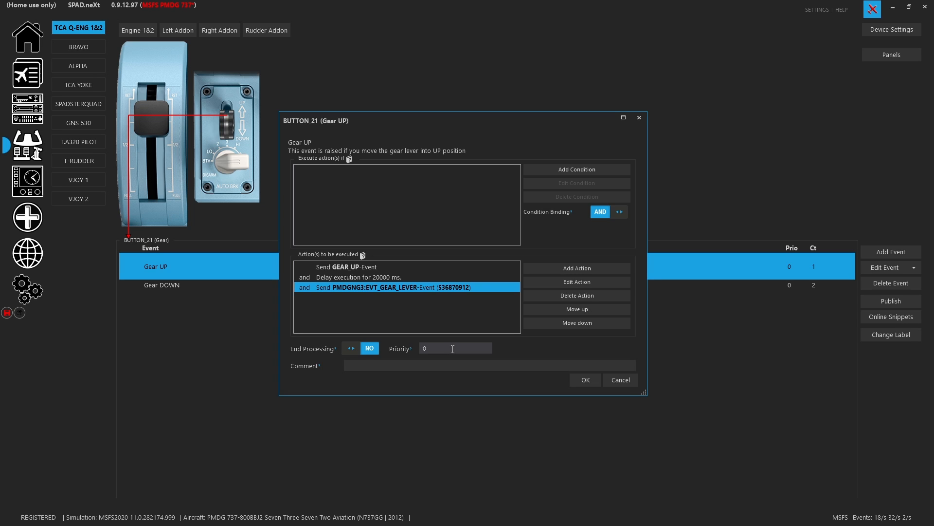
{"action": "left_click", "coordinate": [615, 379]}
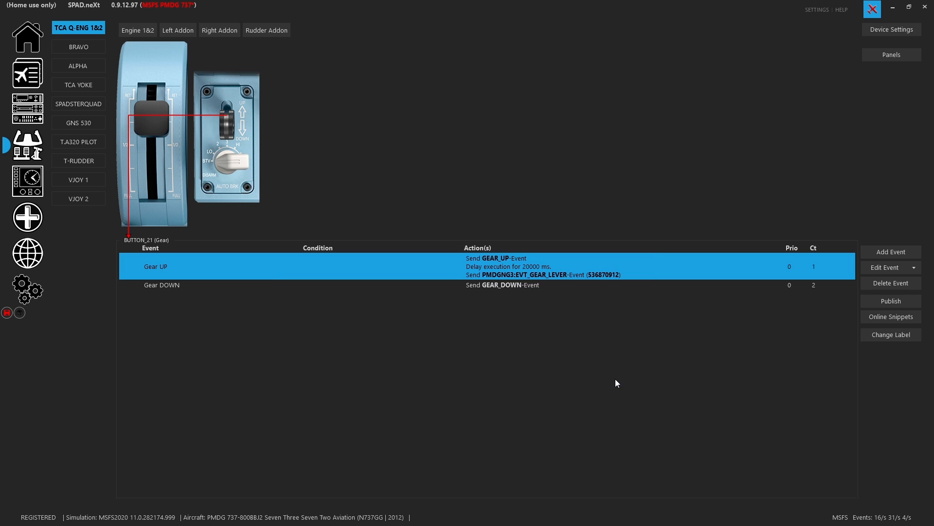
Step: Review the autobrake selector's existing events and the event types it offers, without adding any
{"action": "left_click", "coordinate": [242, 170]}
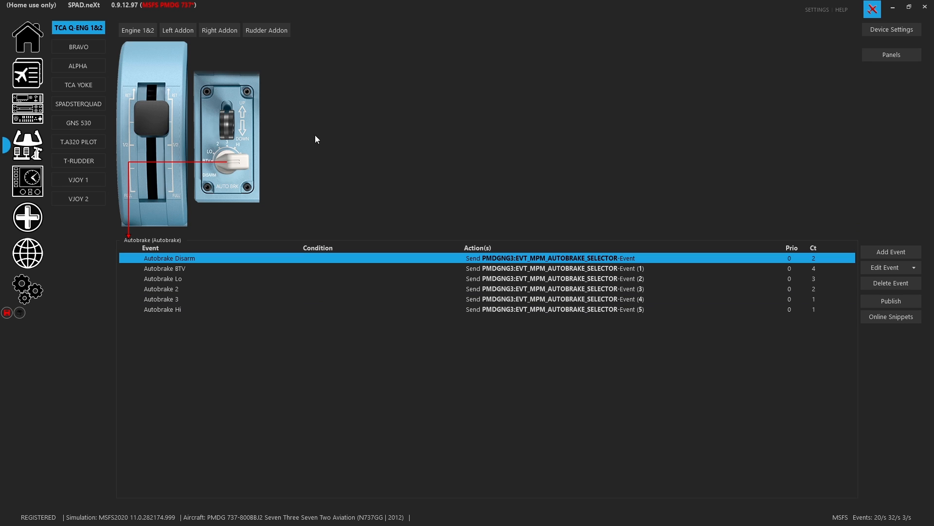
{"action": "left_click", "coordinate": [879, 253]}
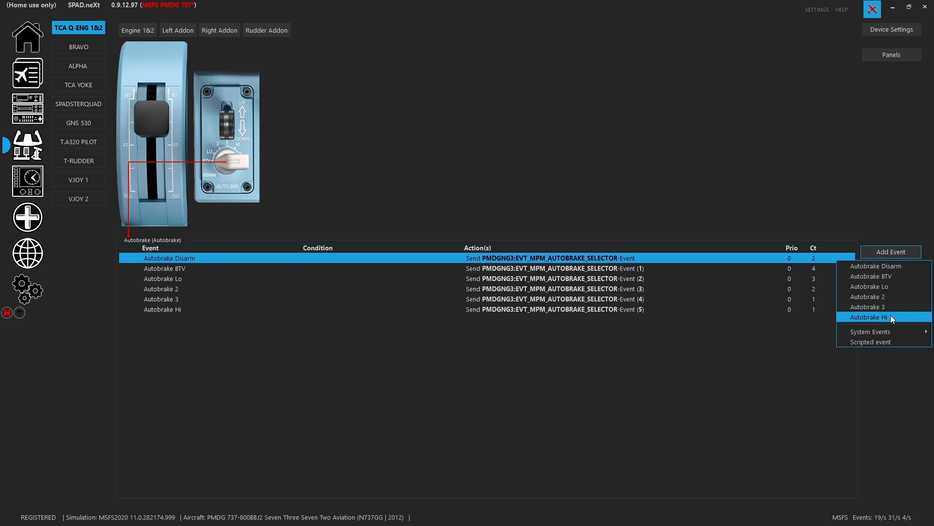
{"action": "left_click", "coordinate": [614, 407]}
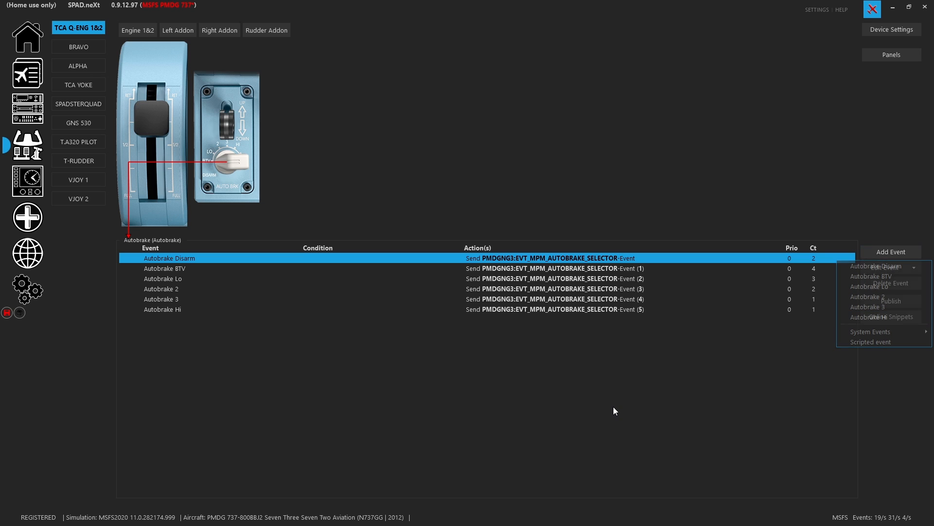
Step: Inspect the Autobrake Disarm event's EVT_MPM_AUTOBRAKE_SELECTOR action, including its PMDG special value and simulation event choice, without changing anything
{"action": "double_click", "coordinate": [598, 256]}
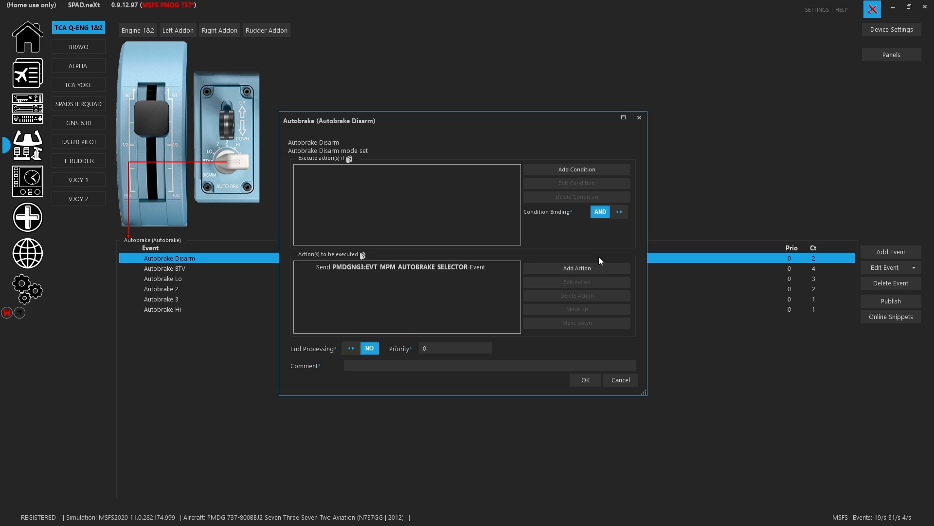
{"action": "left_click", "coordinate": [466, 269]}
{"action": "double_click", "coordinate": [466, 269]}
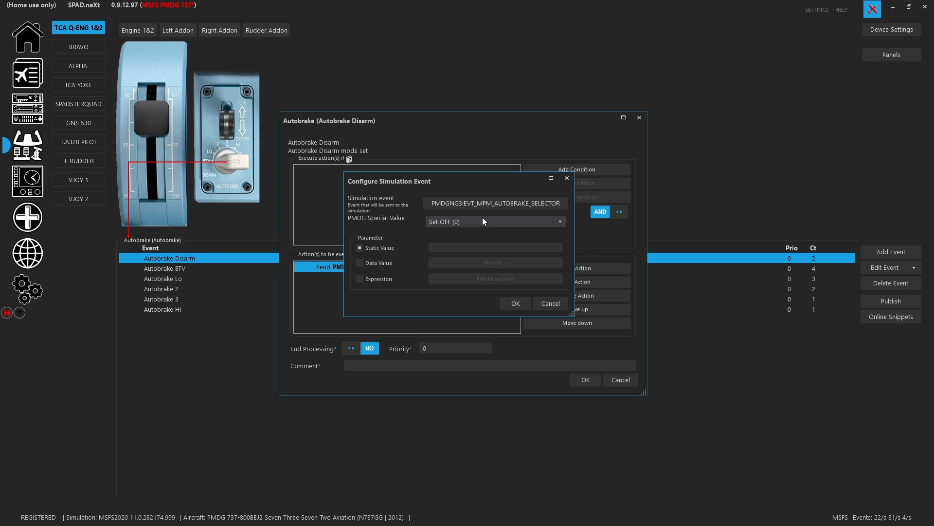
{"action": "left_click", "coordinate": [486, 204]}
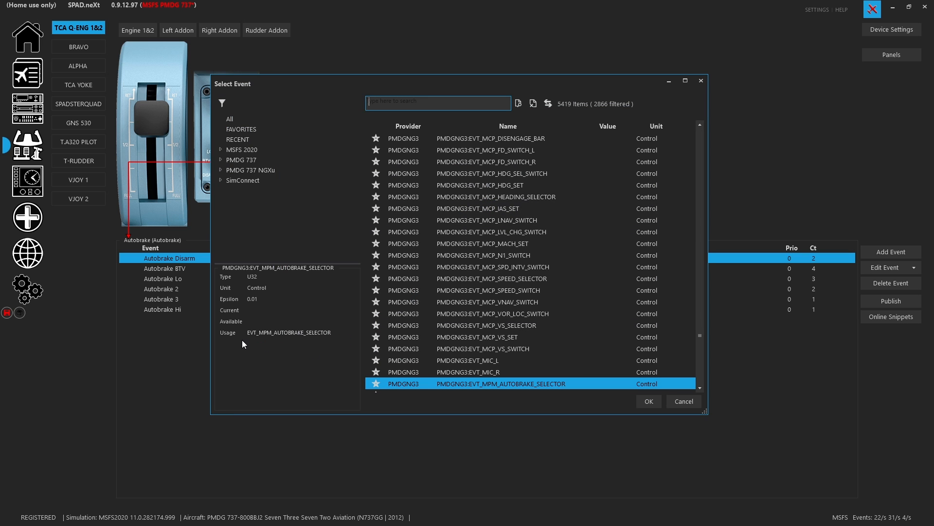
{"action": "left_click", "coordinate": [483, 384]}
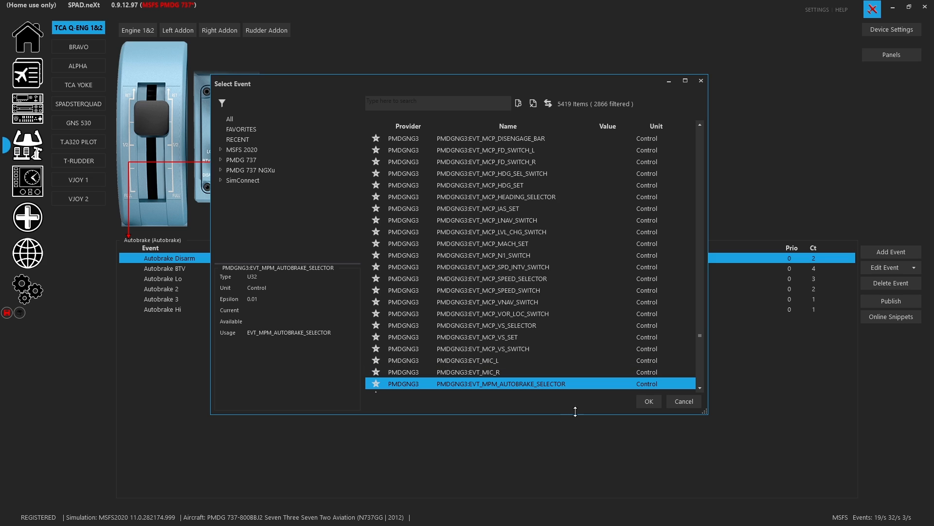
{"action": "left_click", "coordinate": [683, 401]}
{"action": "left_click", "coordinate": [555, 304]}
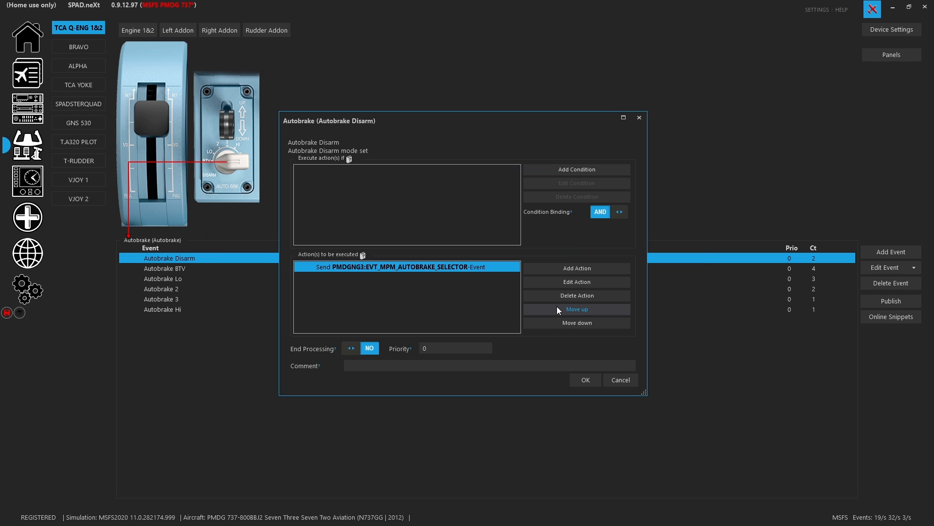
{"action": "left_click", "coordinate": [615, 383]}
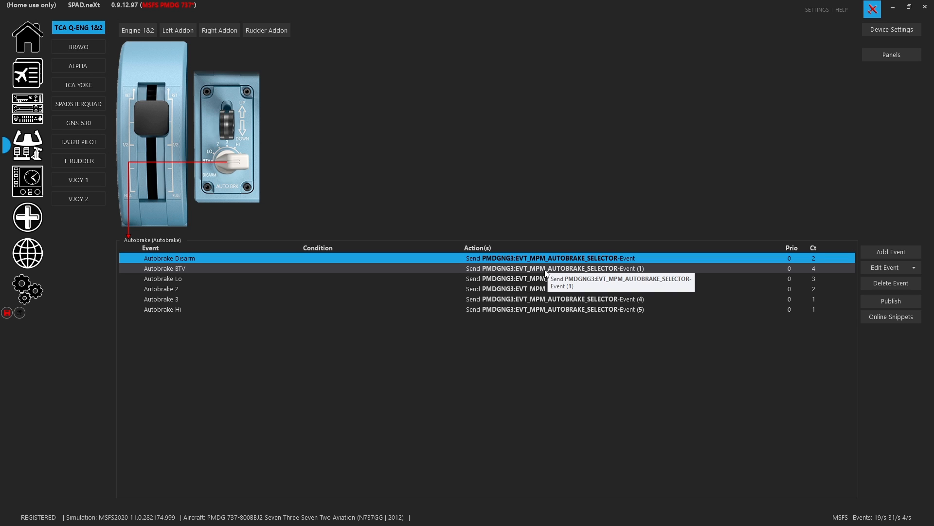
Step: Compare the Autobrake BTV and Autobrake Disarm events and review the trigger modes Autobrake Disarm could be switched to, without changing it
{"action": "left_click", "coordinate": [545, 268]}
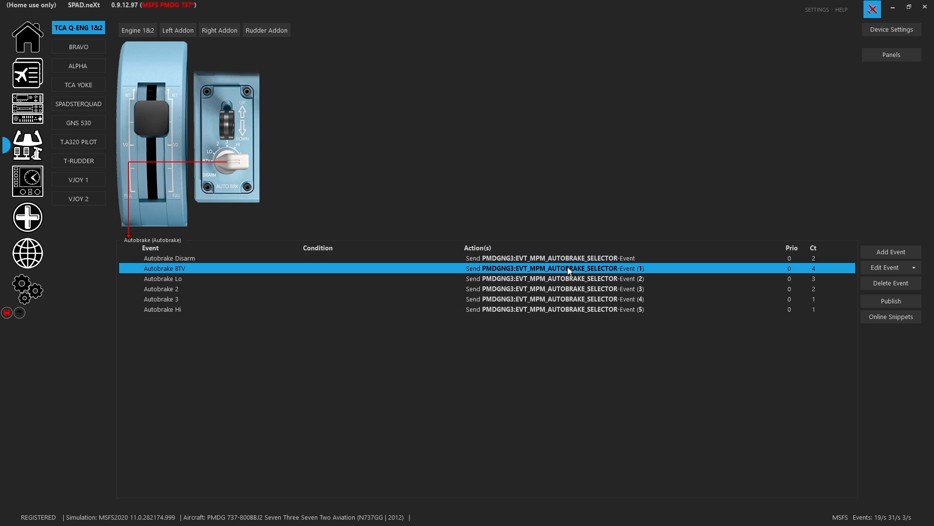
{"action": "left_click", "coordinate": [561, 260]}
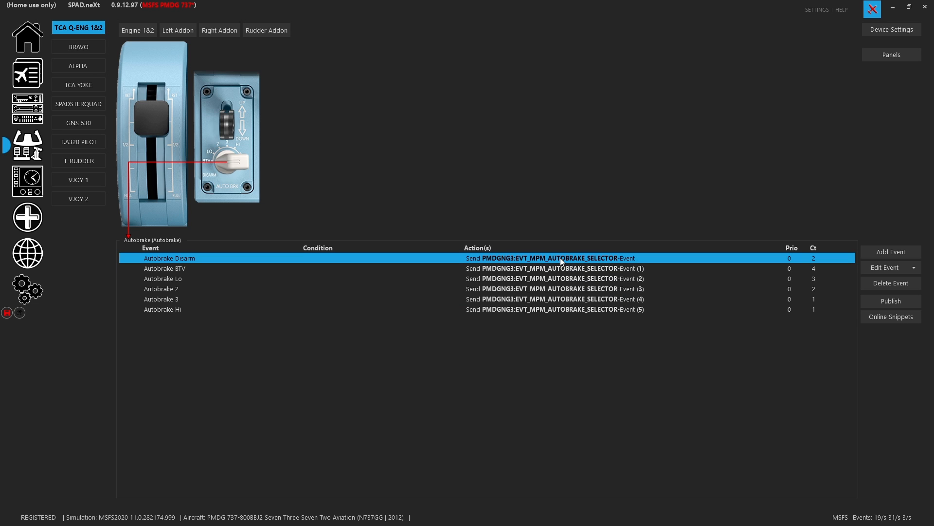
{"action": "left_click", "coordinate": [914, 268]}
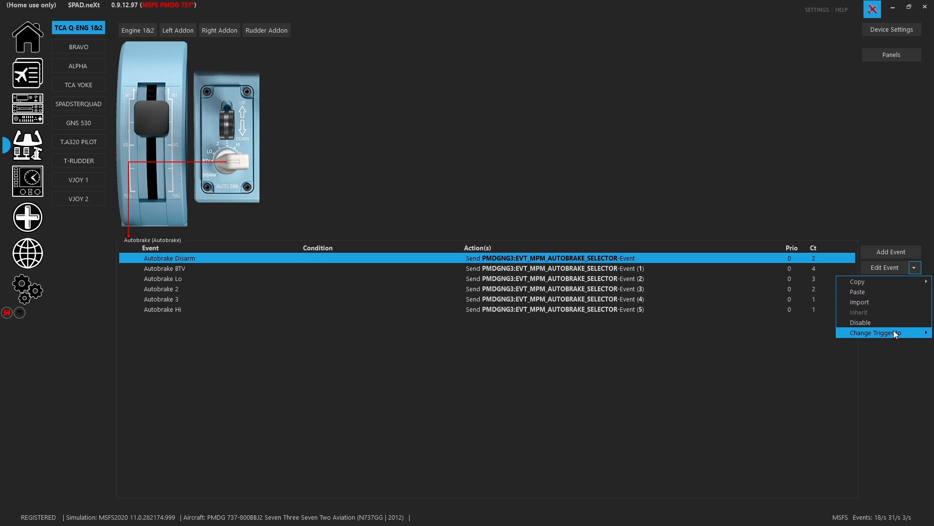
{"action": "mouse_move", "coordinate": [893, 331]}
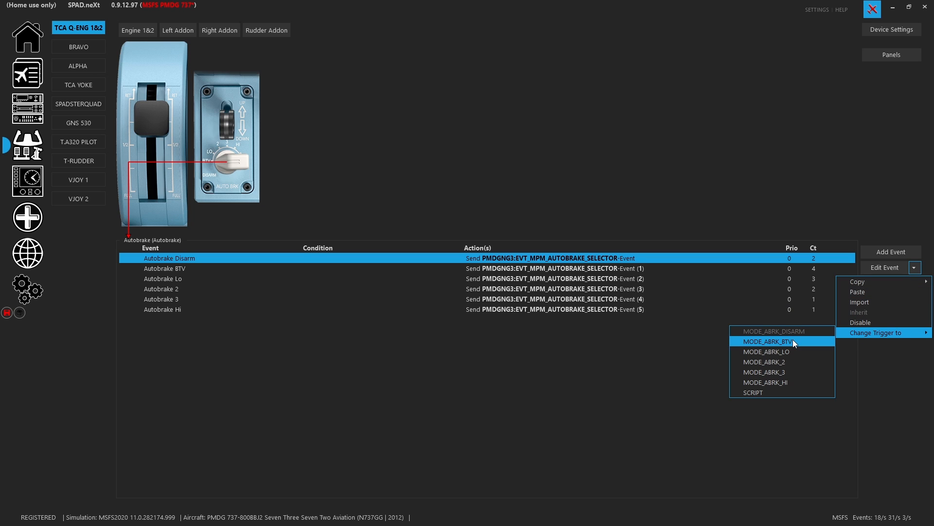
{"action": "left_click", "coordinate": [644, 268]}
Step: Inspect the Autobrake BTV event's EVT_MPM_AUTOBRAKE_SELECTOR action, leaving the action and the event unchanged
{"action": "double_click", "coordinate": [645, 267]}
{"action": "double_click", "coordinate": [484, 264]}
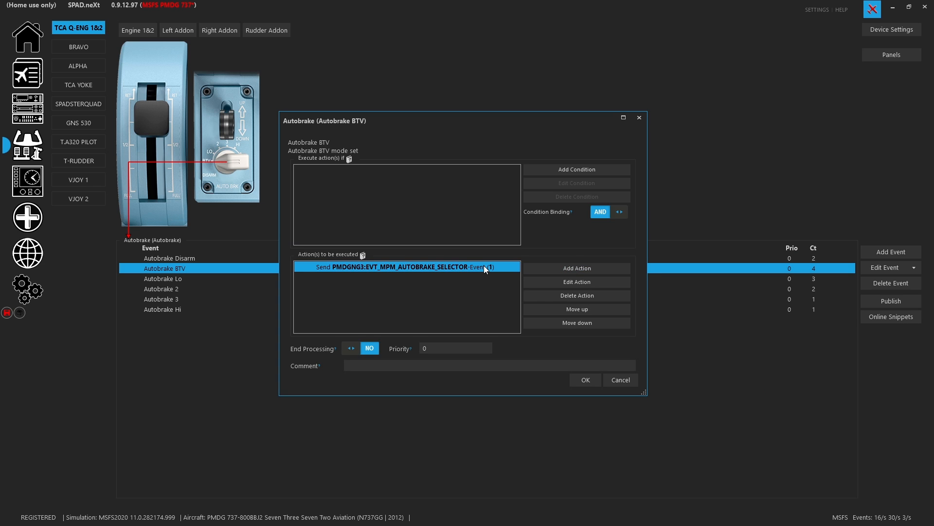
{"action": "left_click", "coordinate": [560, 304]}
{"action": "left_click", "coordinate": [621, 380]}
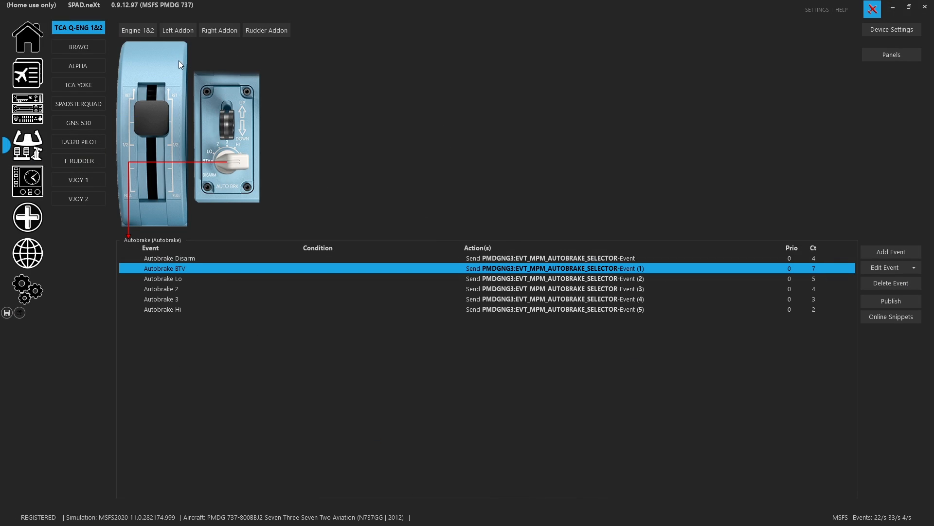
Step: Examine the Flaps (auto-detent) action offered for a Standard Axis event on the right addon's flaps lever, without adding the event
{"action": "left_click", "coordinate": [219, 31]}
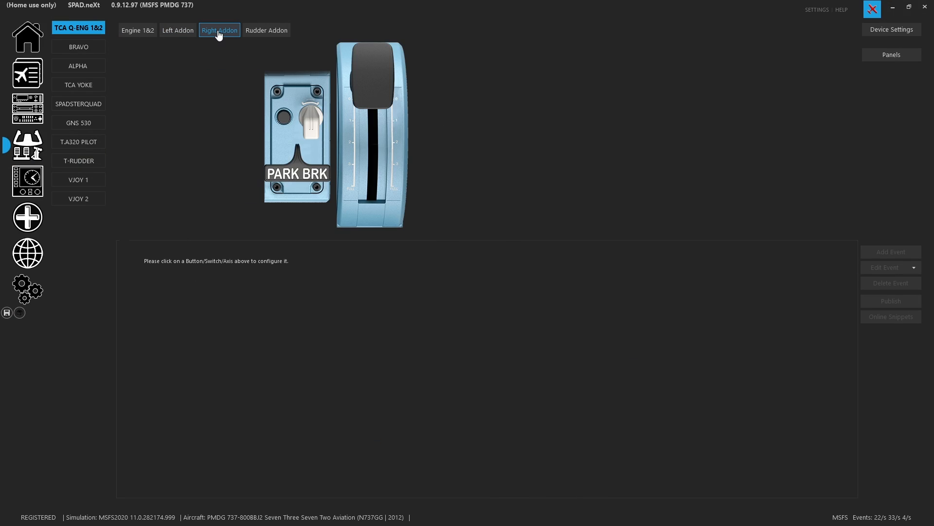
{"action": "left_click", "coordinate": [364, 89]}
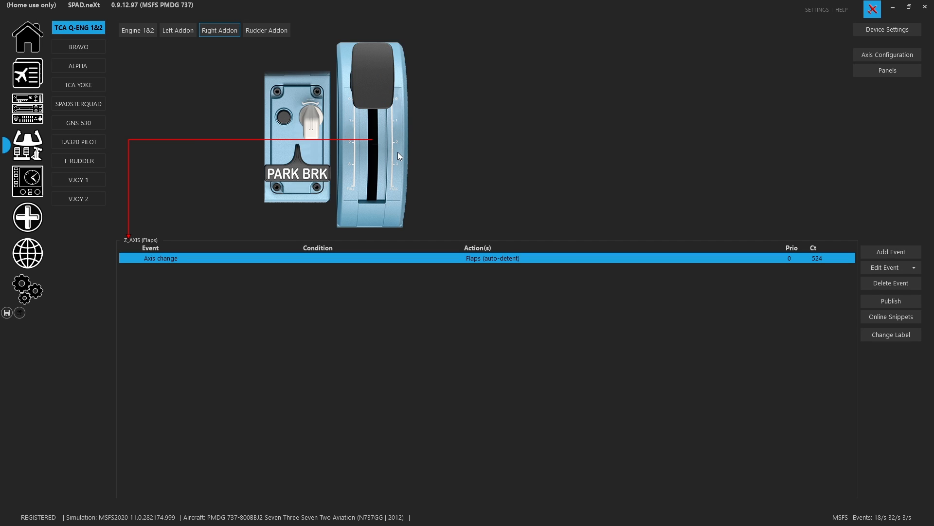
{"action": "left_click", "coordinate": [878, 253]}
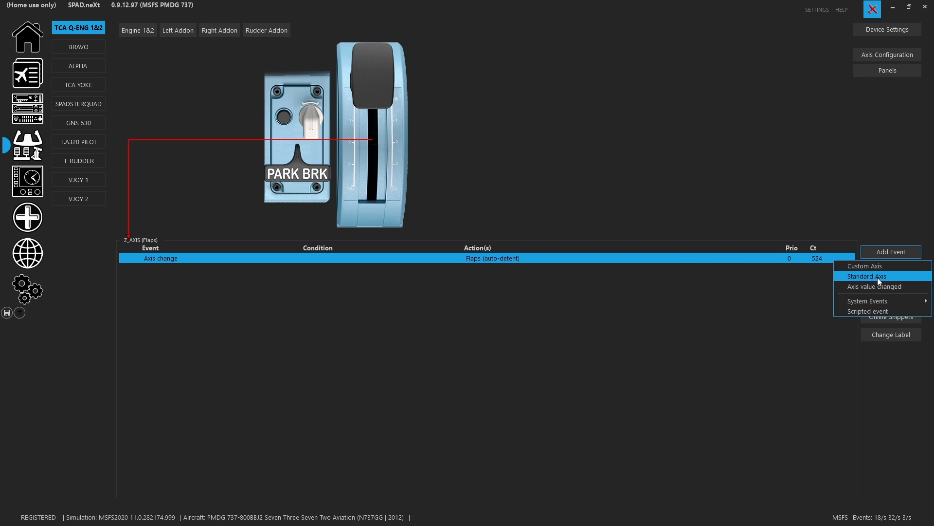
{"action": "left_click", "coordinate": [877, 277]}
{"action": "left_click", "coordinate": [463, 248]}
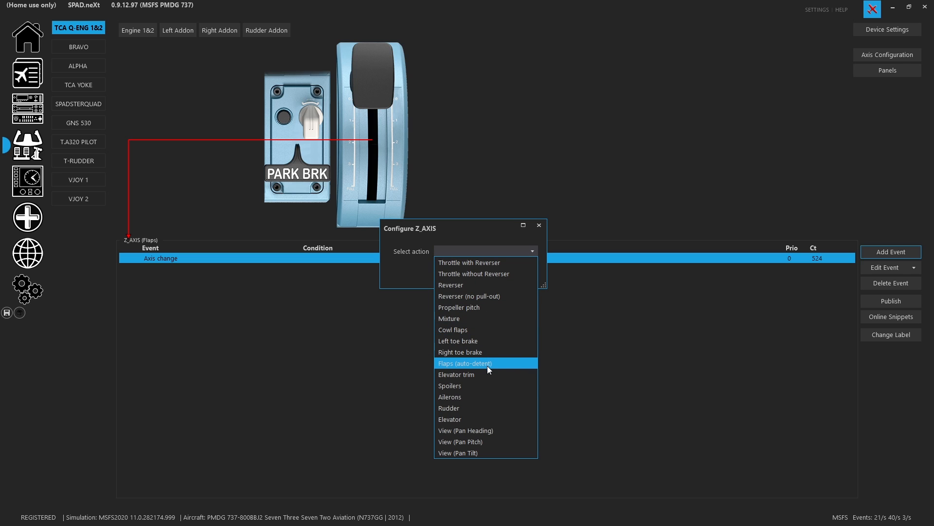
{"action": "left_click", "coordinate": [488, 364]}
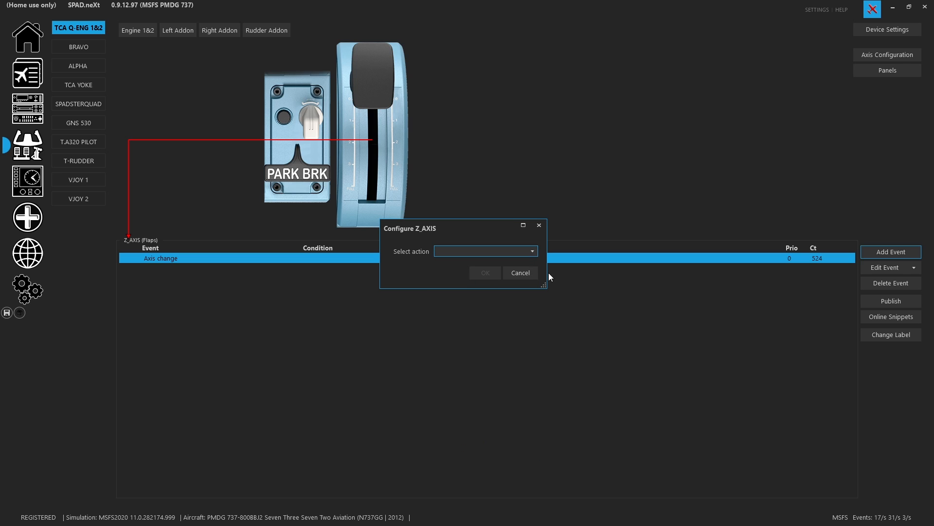
{"action": "left_click", "coordinate": [539, 225]}
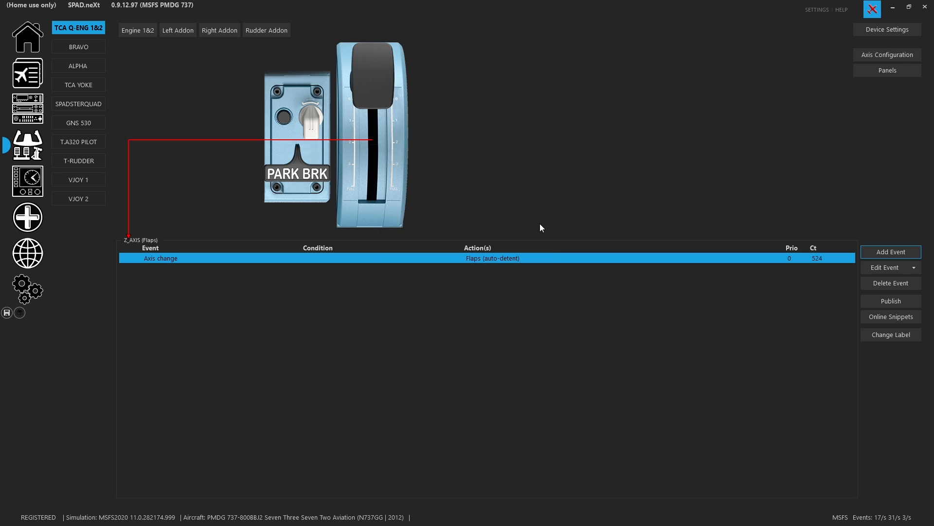
Step: Set the Full Up position in the flaps lever's existing axis event to 0 and save the profile
{"action": "double_click", "coordinate": [492, 258]}
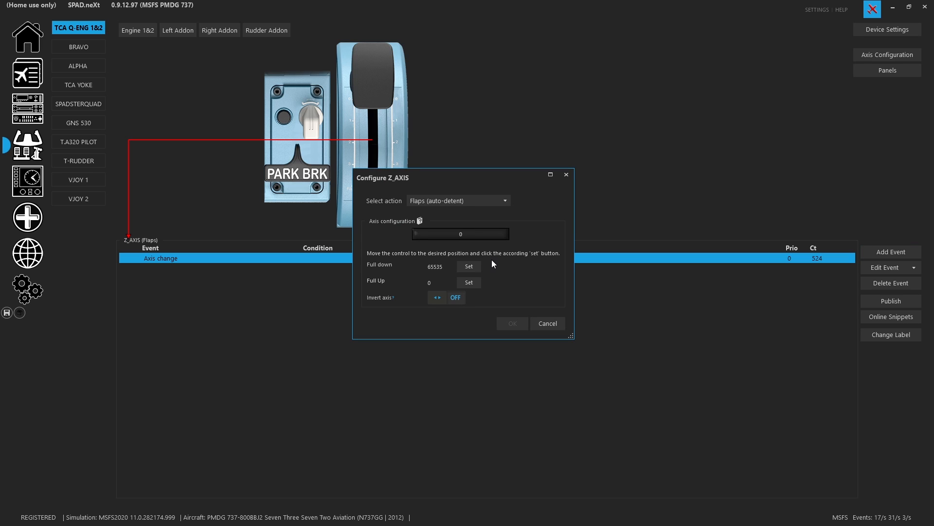
{"action": "left_click", "coordinate": [472, 284]}
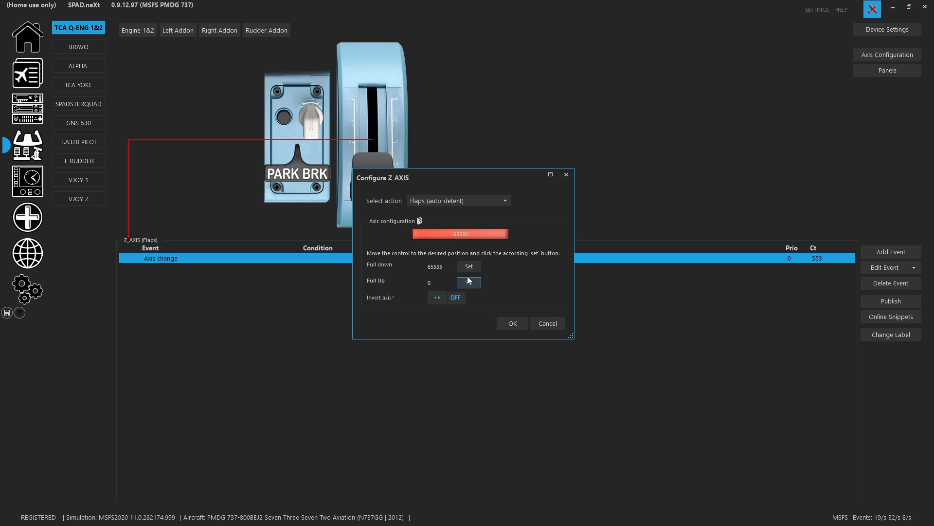
{"action": "left_click", "coordinate": [512, 323]}
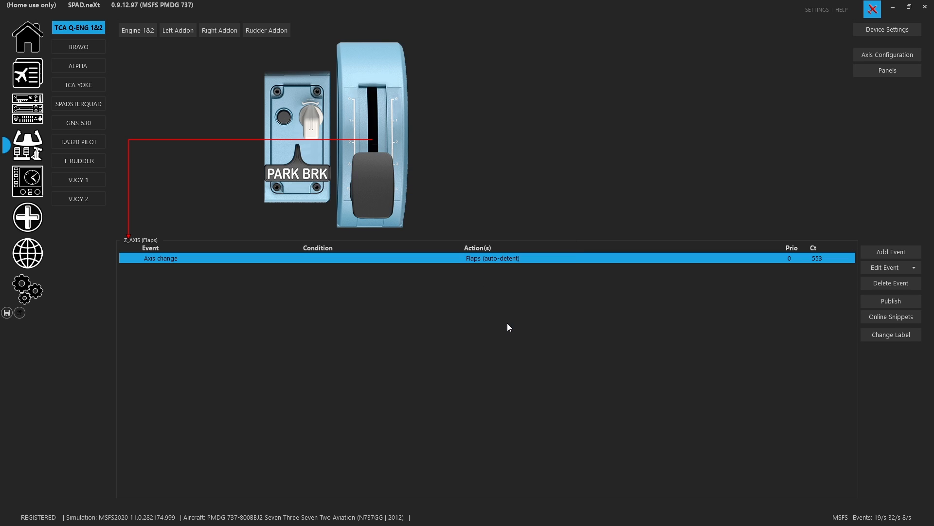
{"action": "left_click", "coordinate": [6, 313]}
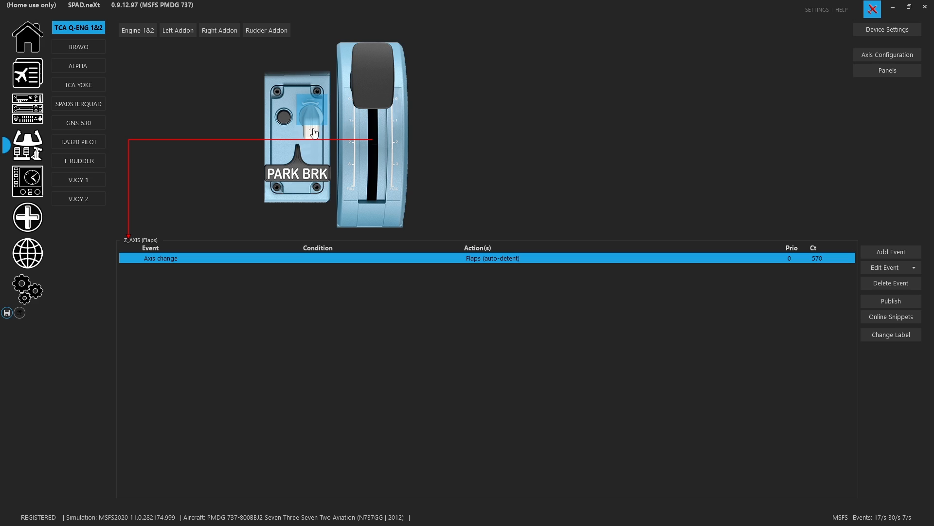
Step: Review the events of the right addon's round button and rudder trim knob, and the event types available for rudder trim
{"action": "left_click", "coordinate": [278, 118]}
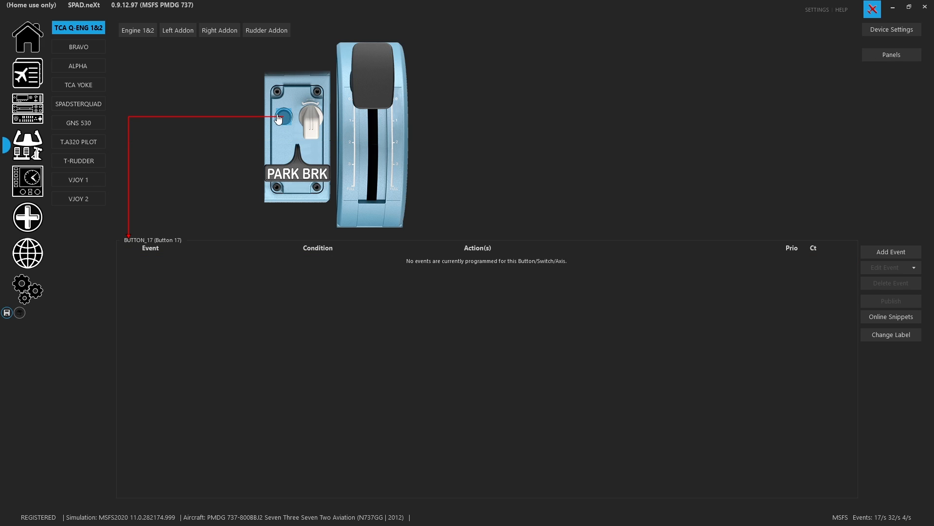
{"action": "left_click", "coordinate": [310, 129]}
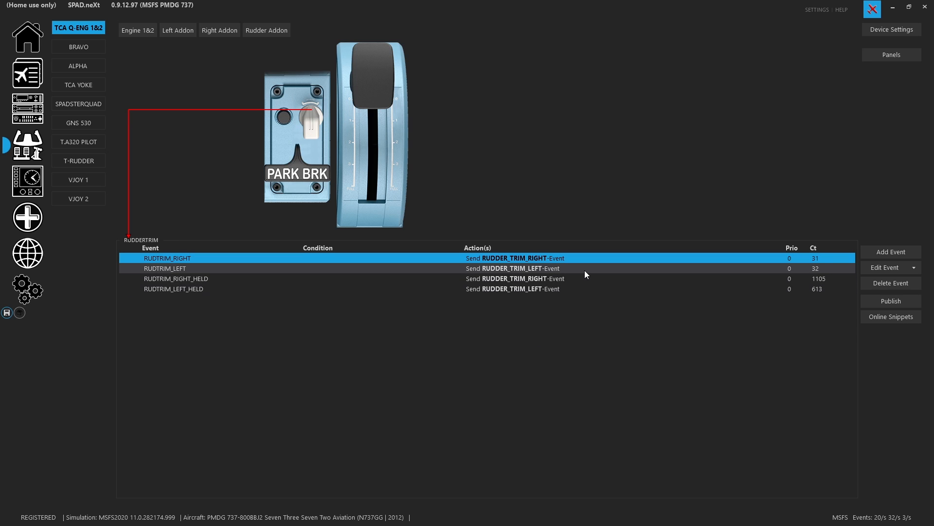
{"action": "left_click", "coordinate": [872, 252]}
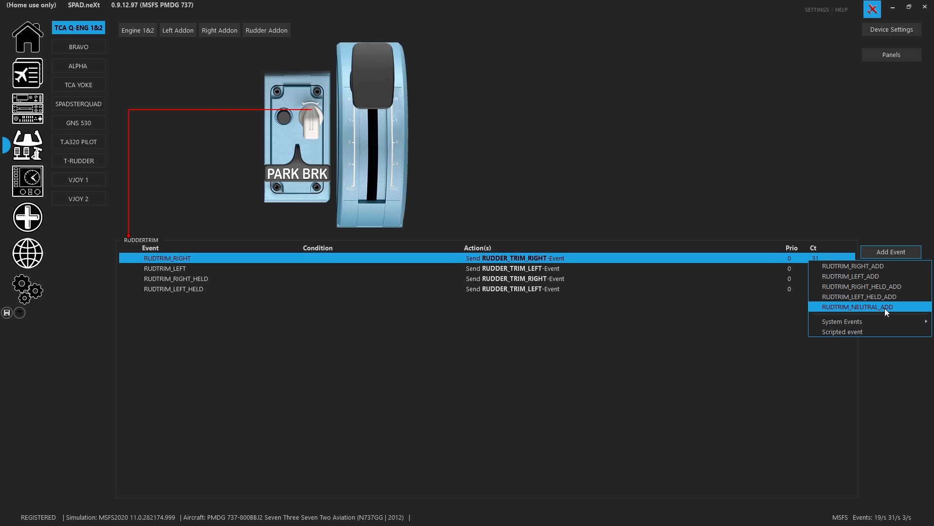
{"action": "left_click", "coordinate": [505, 256]}
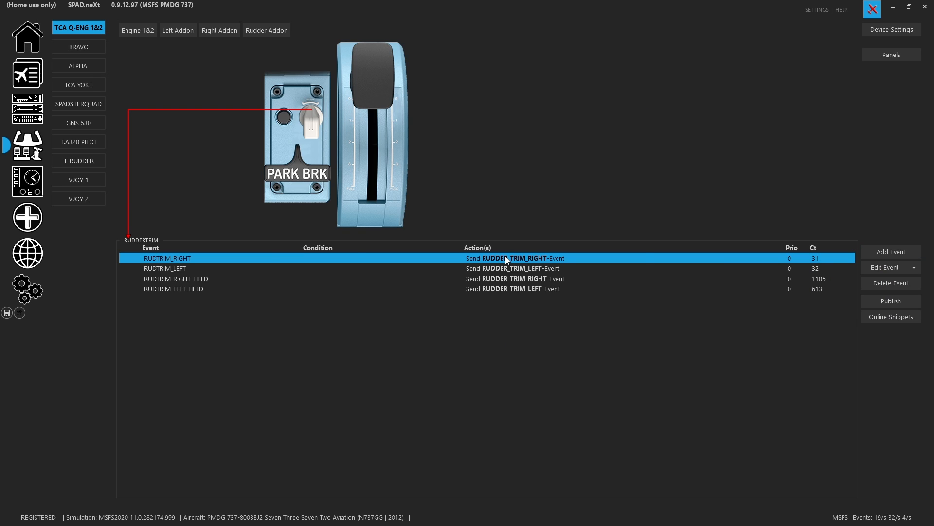
Step: Inspect the RUDTRIM_RIGHT event's action and the RUDTRIM_RIGHT_HELD event's threshold and frequency options, without changing either event
{"action": "double_click", "coordinate": [505, 256]}
{"action": "double_click", "coordinate": [415, 266]}
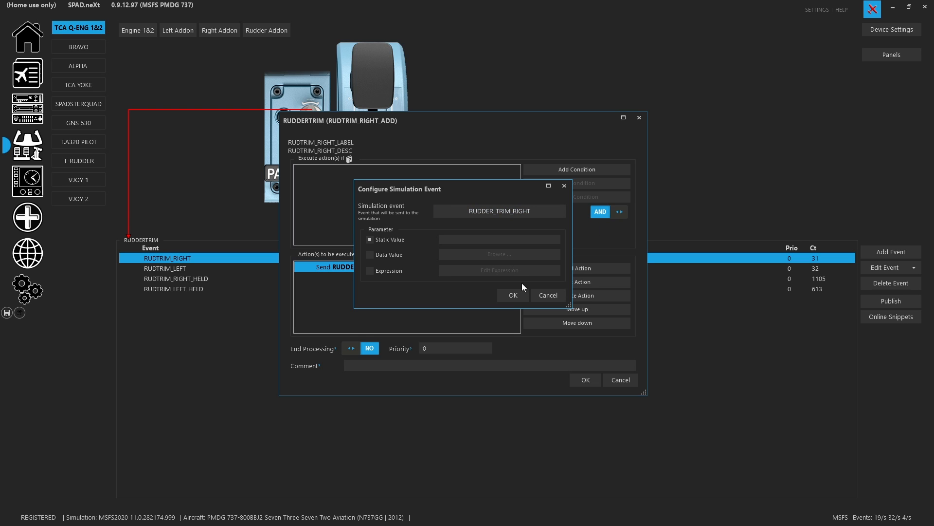
{"action": "left_click", "coordinate": [545, 295]}
{"action": "left_click", "coordinate": [621, 381]}
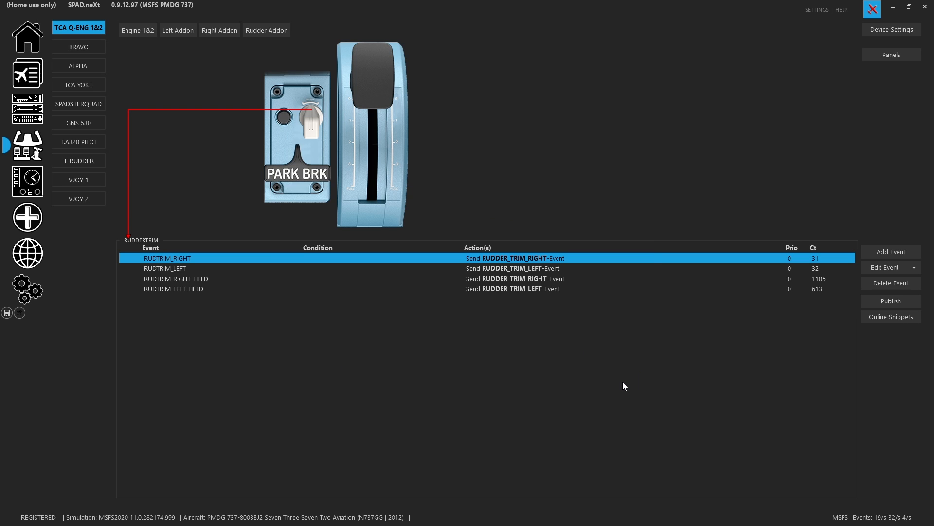
{"action": "double_click", "coordinate": [550, 278]}
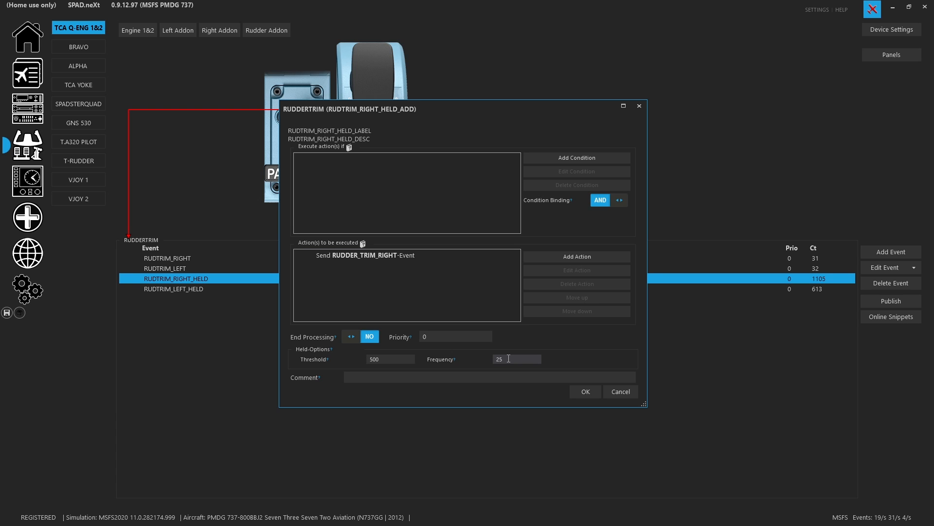
{"action": "left_click", "coordinate": [620, 392]}
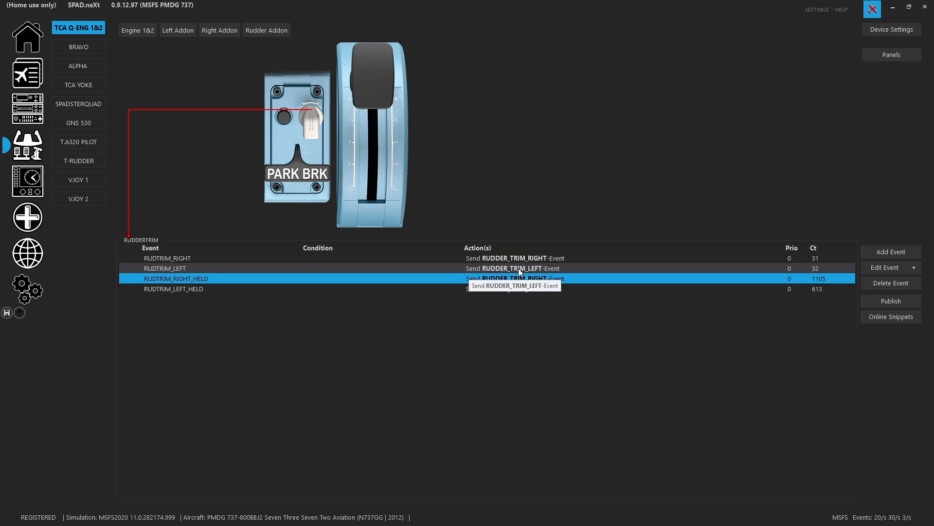
Step: Inspect the brake axis, delay and parking brake lever actions in the park brake switch's Switched ON event, without changing it
{"action": "left_click", "coordinate": [298, 166]}
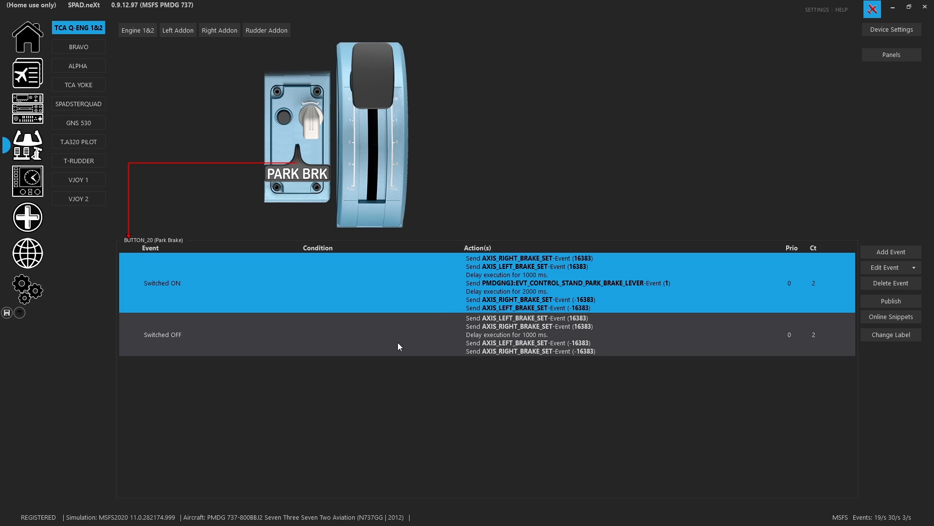
{"action": "double_click", "coordinate": [449, 298]}
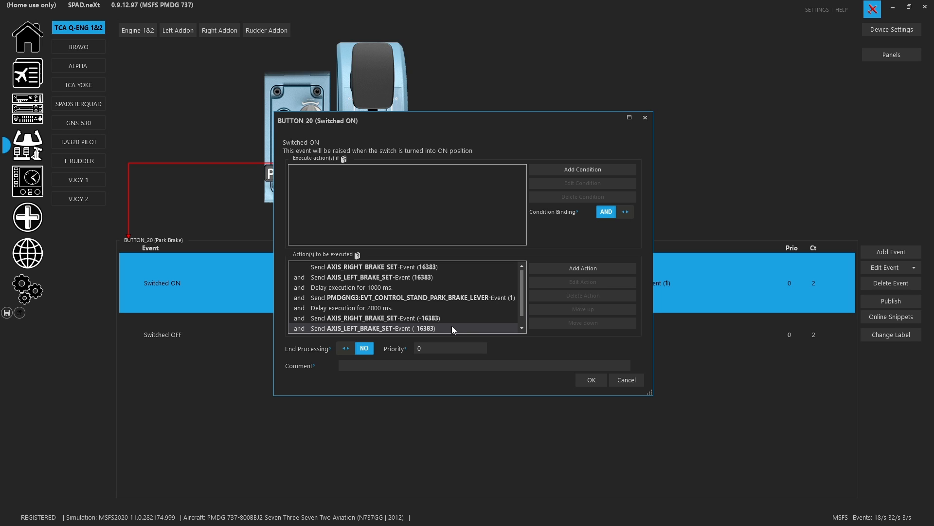
{"action": "scroll", "coordinate": [459, 328], "scroll_direction": "down", "scroll_amount": 1}
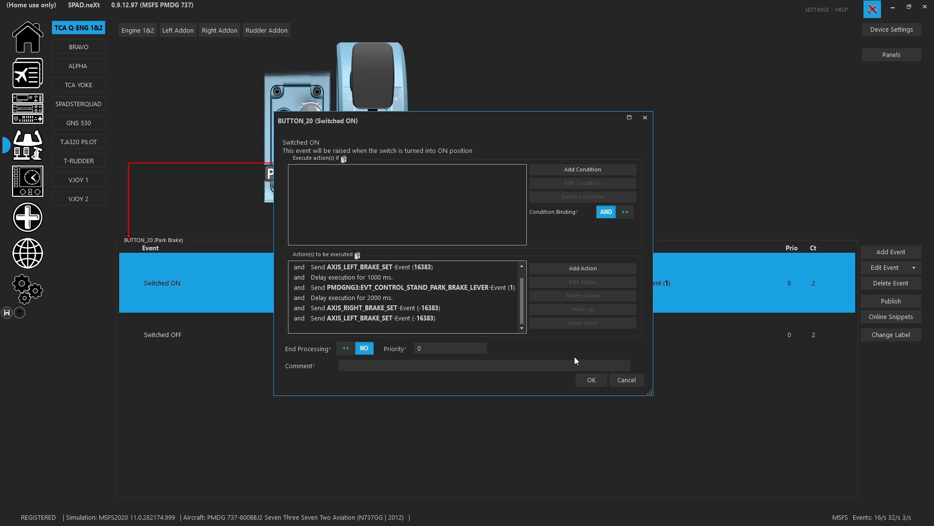
{"action": "left_click", "coordinate": [634, 382]}
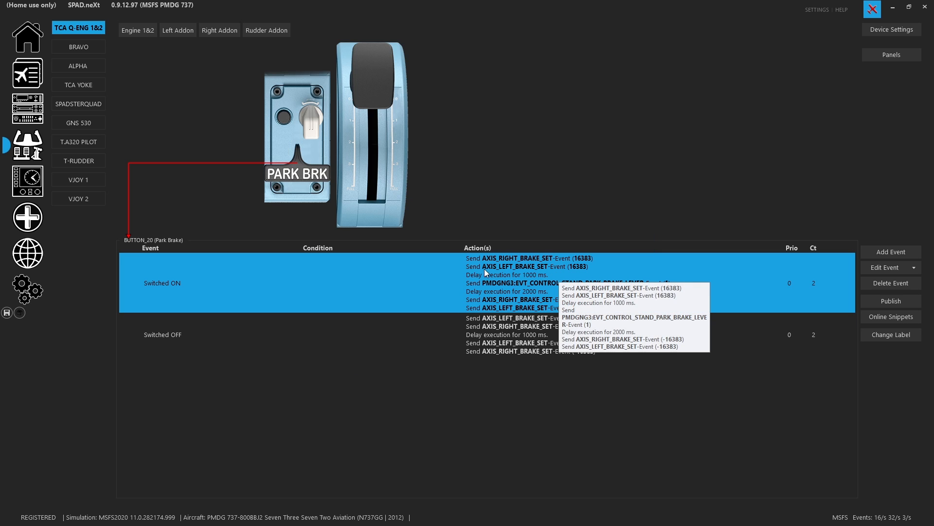
Step: Inspect the left and right brake axis actions in the park brake switch's Switched OFF event, leaving the event unchanged
{"action": "left_click", "coordinate": [520, 325]}
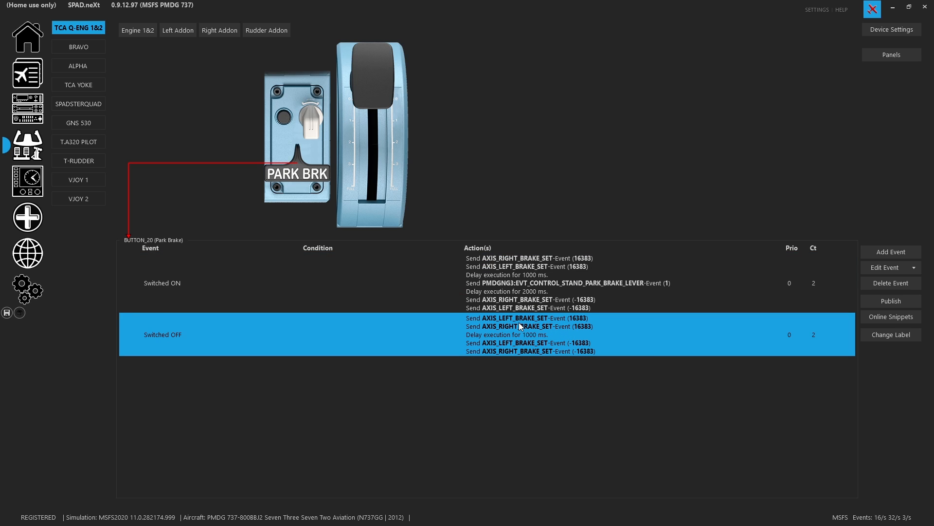
{"action": "double_click", "coordinate": [519, 324]}
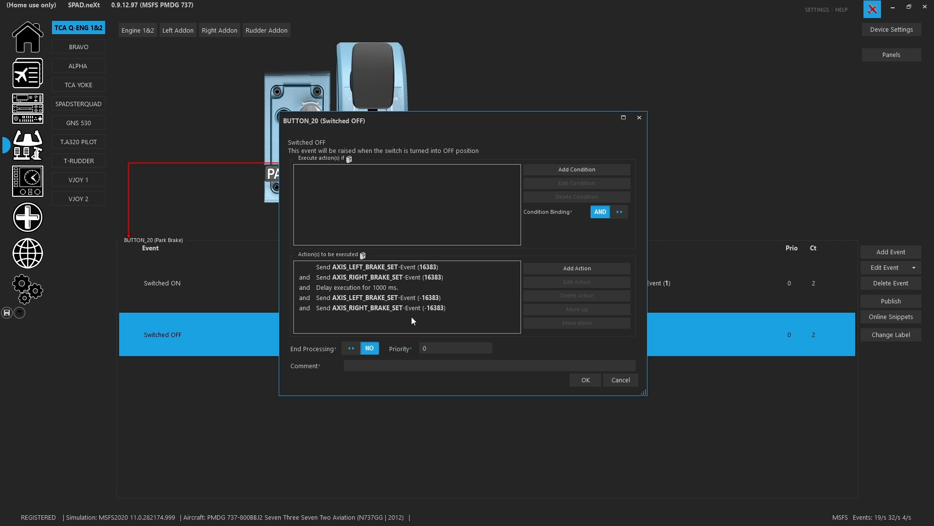
{"action": "left_click", "coordinate": [622, 381]}
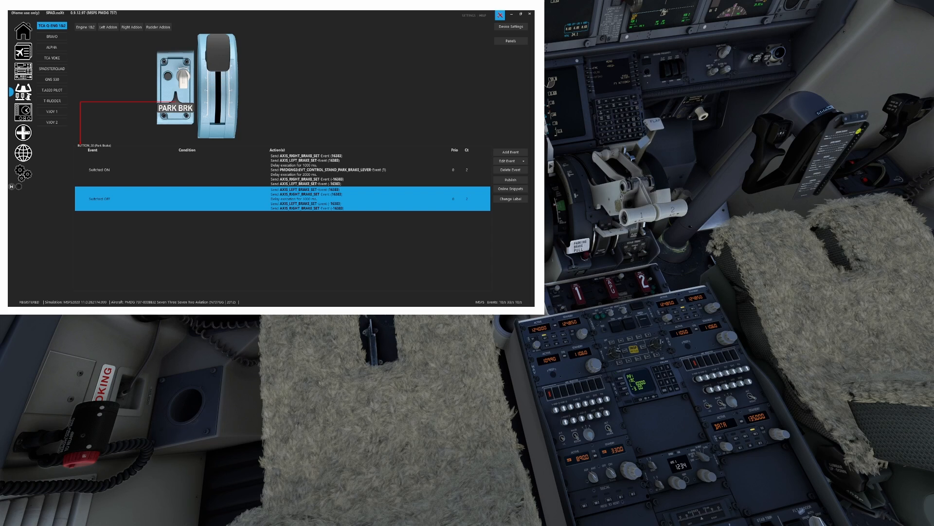
{"action": "left_click_drag", "start_coordinate": [480, 328], "coordinate": [475, 320]}
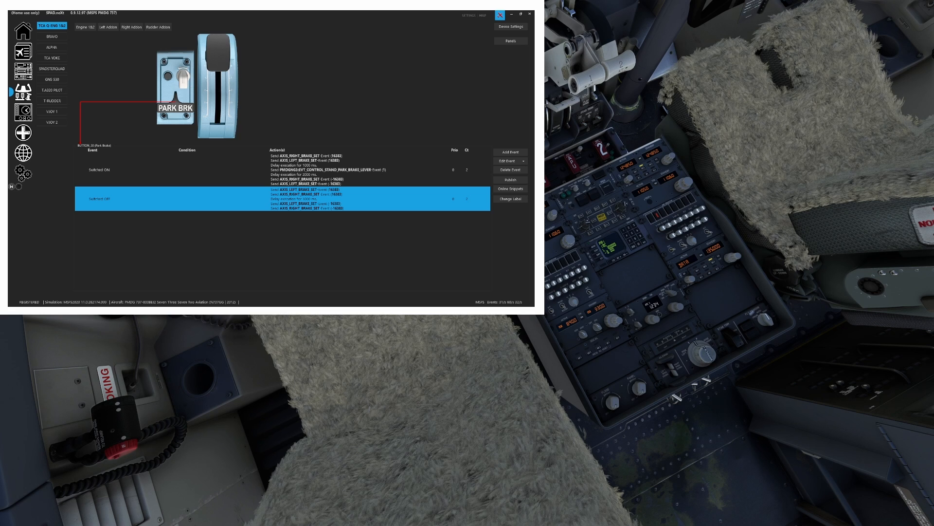
{"action": "right_click", "coordinate": [447, 374]}
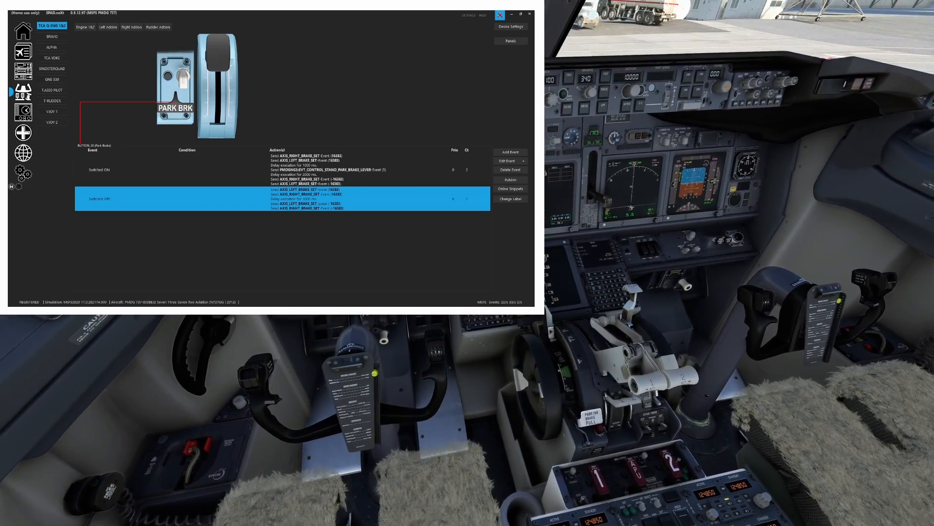